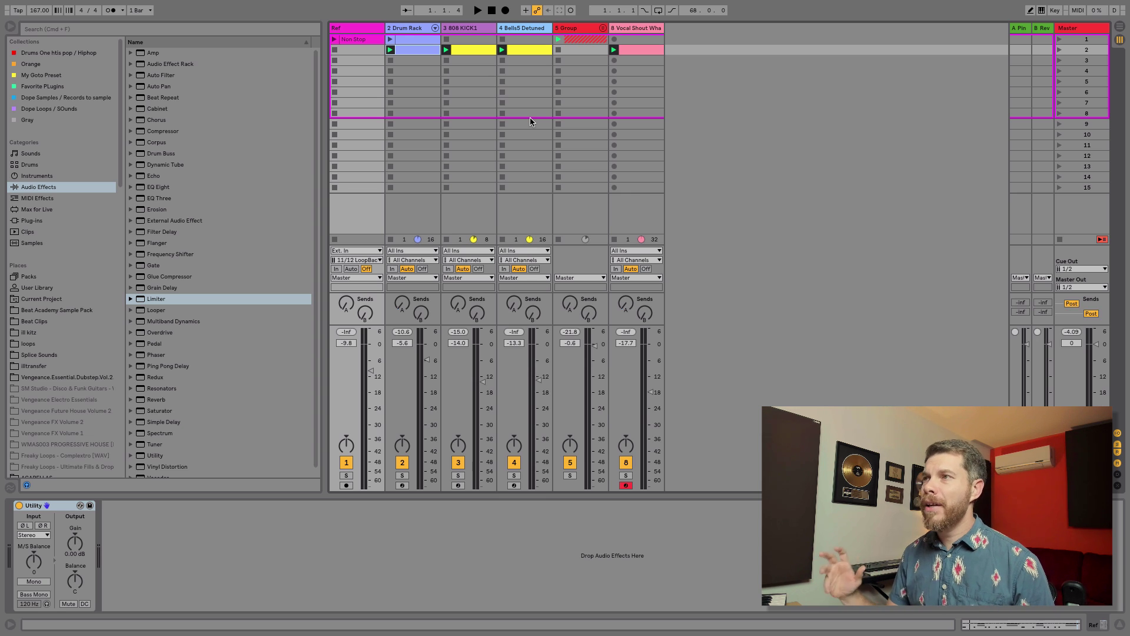
Open the Bells5 Detuned clip and its track's devices, and switch from Session View to the Arrangement View.
{"action": "left_click", "coordinate": [544, 52]}
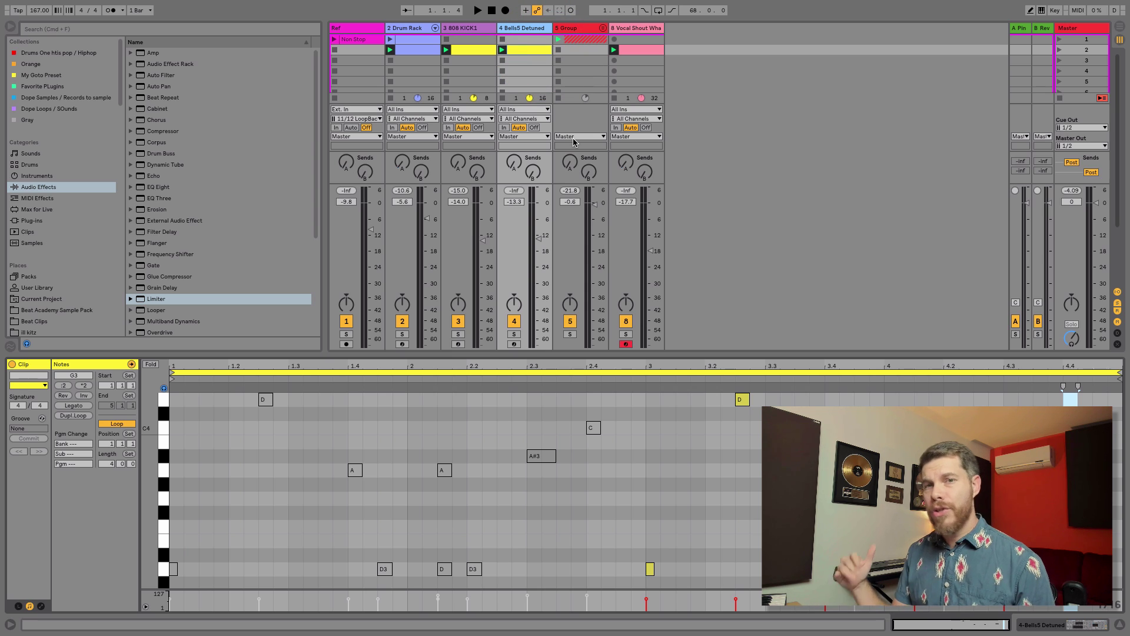
{"action": "key", "text": "shift+Tab"}
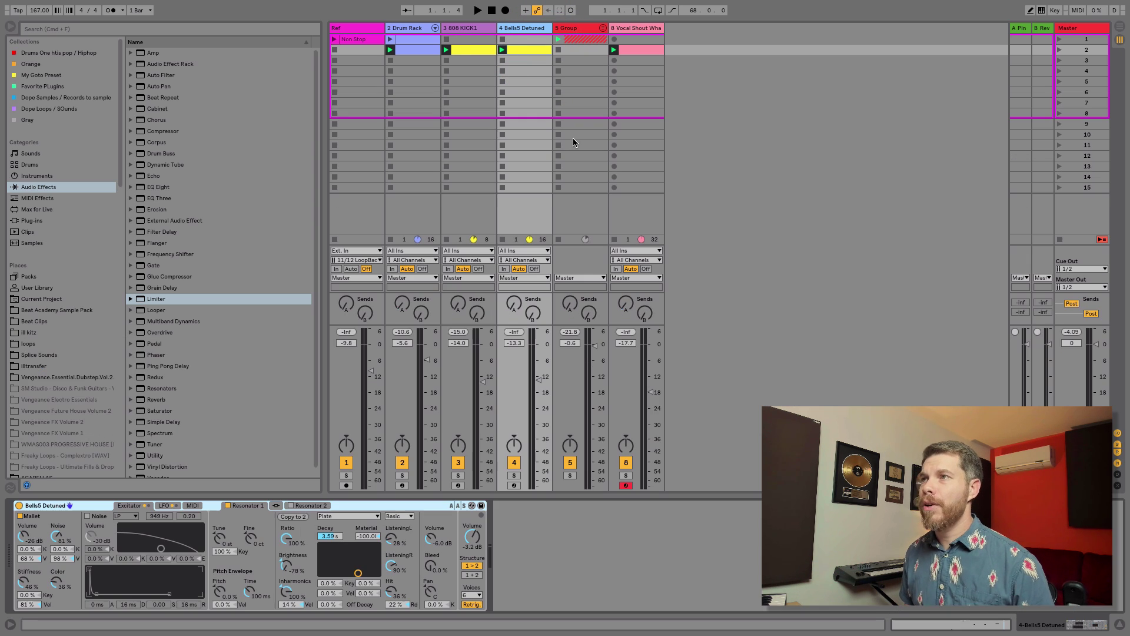
{"action": "key", "text": "Tab"}
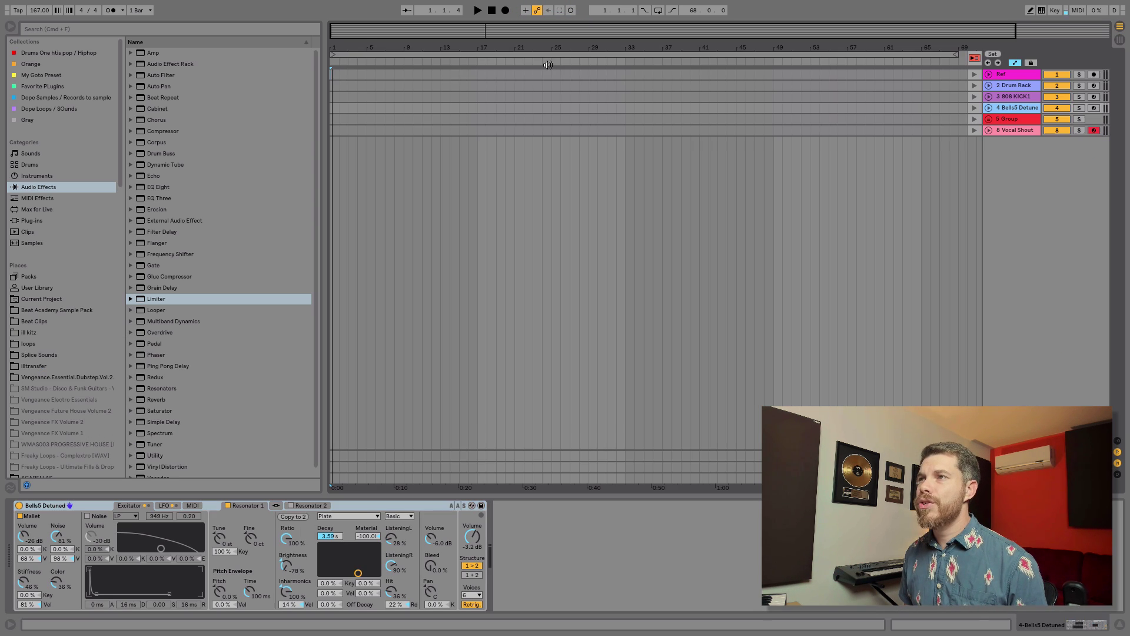
{"action": "left_click_drag", "start_coordinate": [437, 48], "coordinate": [450, 47]}
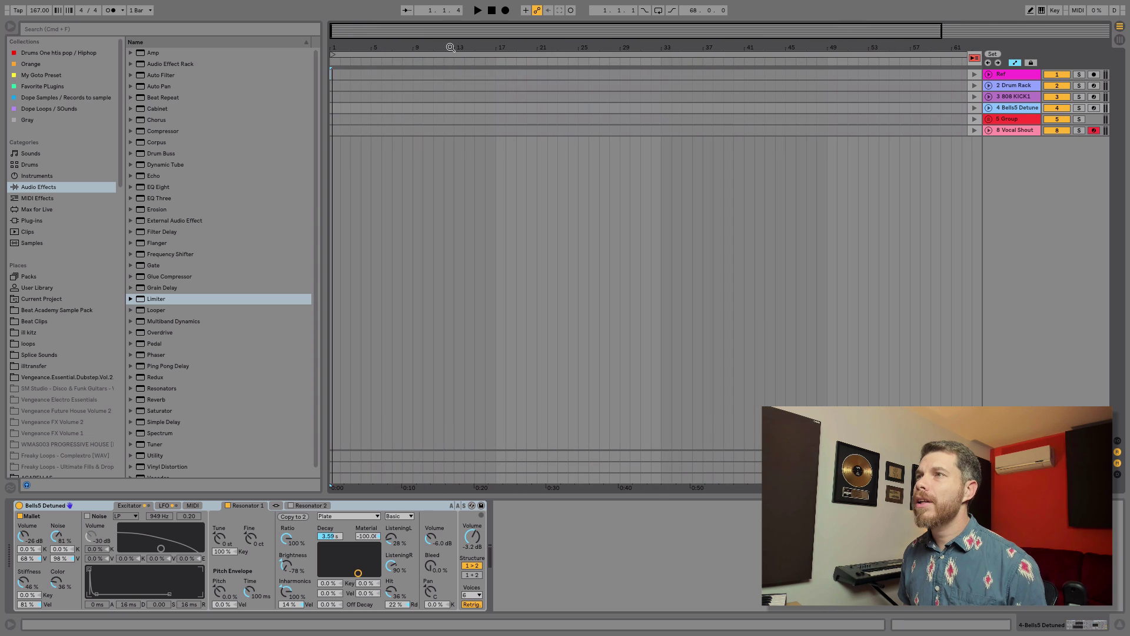
Record the Session clips into the arrangement from bar 17 to just past bar 25, and return all tracks to arrangement playback.
{"action": "left_click", "coordinate": [496, 73]}
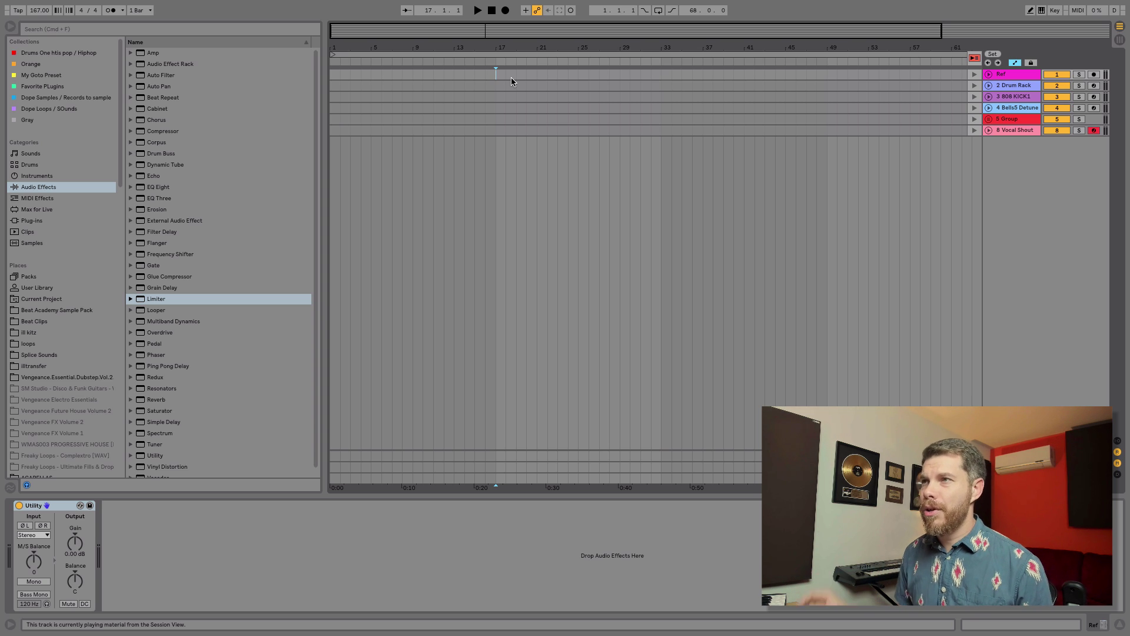
{"action": "left_click", "coordinate": [506, 11]}
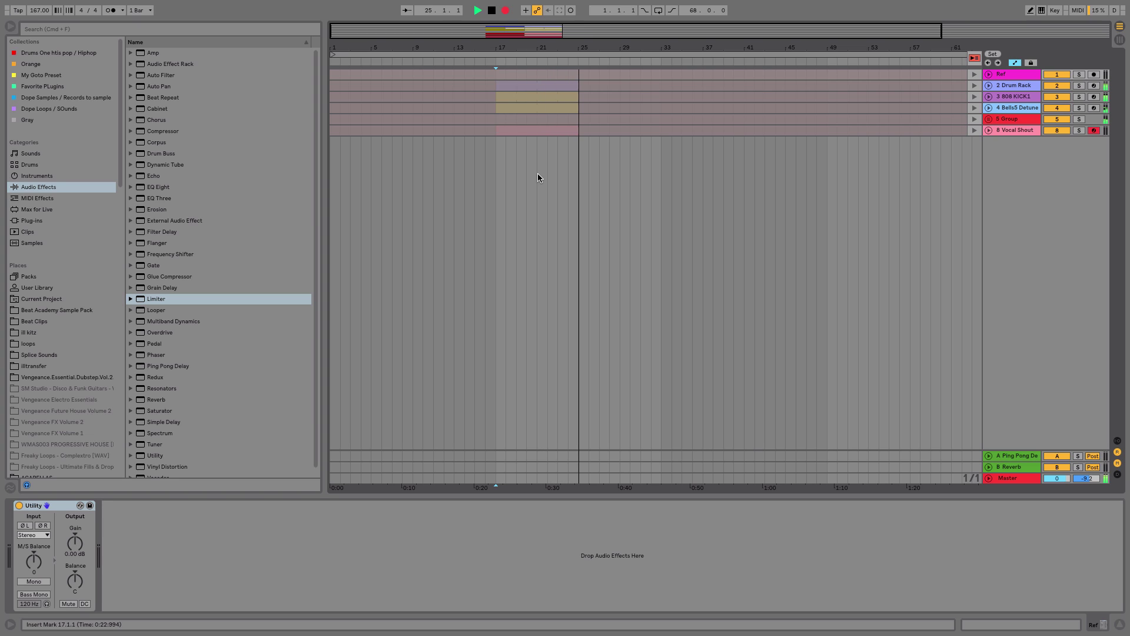
{"action": "key", "text": "space"}
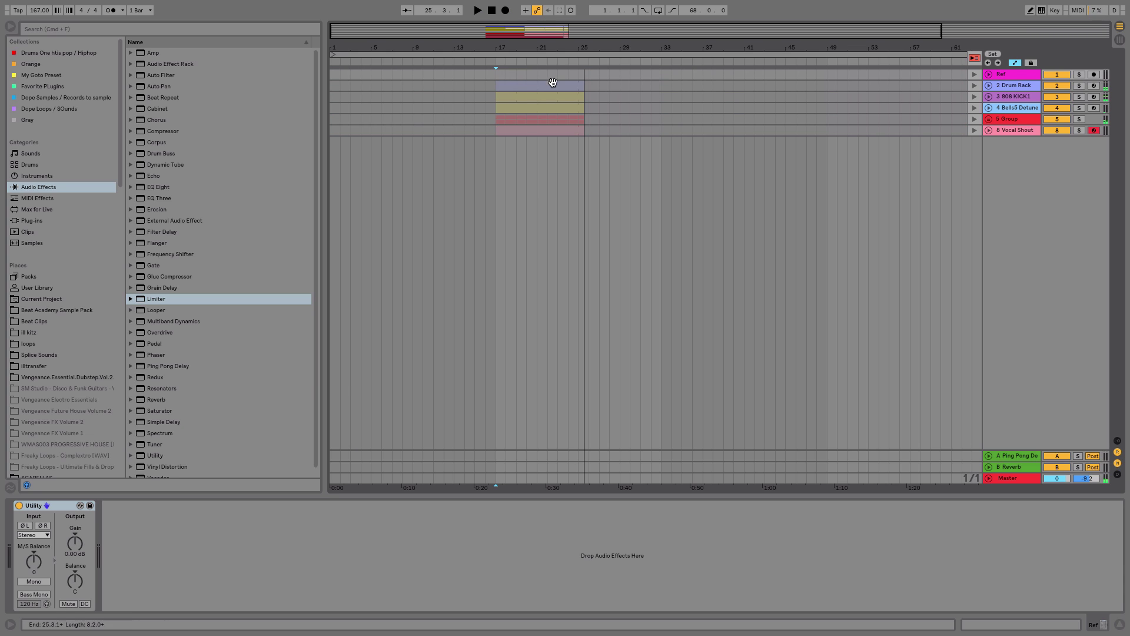
{"action": "left_click", "coordinate": [976, 59]}
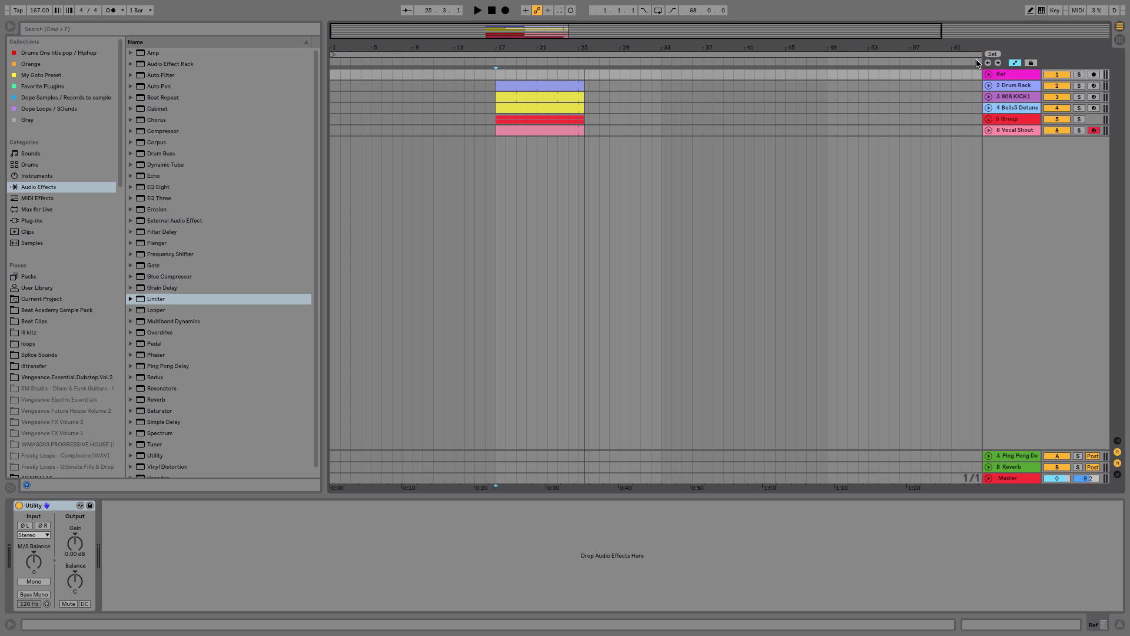
Delete the excess recorded material after bar 25 on all recorded tracks.
{"action": "left_click_drag", "start_coordinate": [581, 45], "coordinate": [620, 46]}
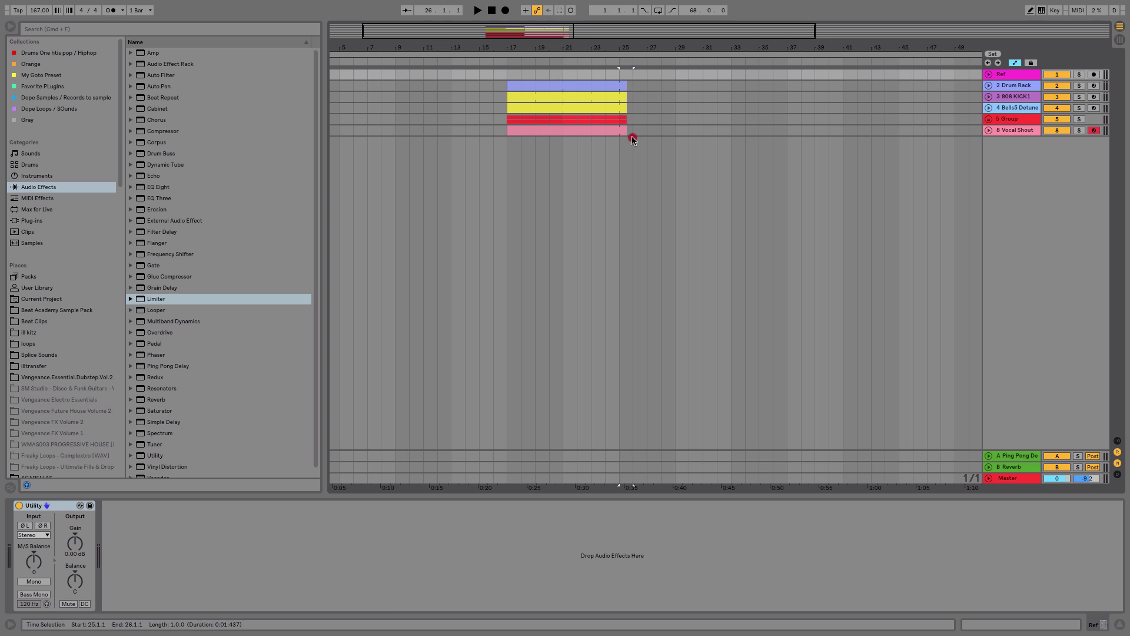
{"action": "left_click_drag", "start_coordinate": [628, 129], "coordinate": [621, 85]}
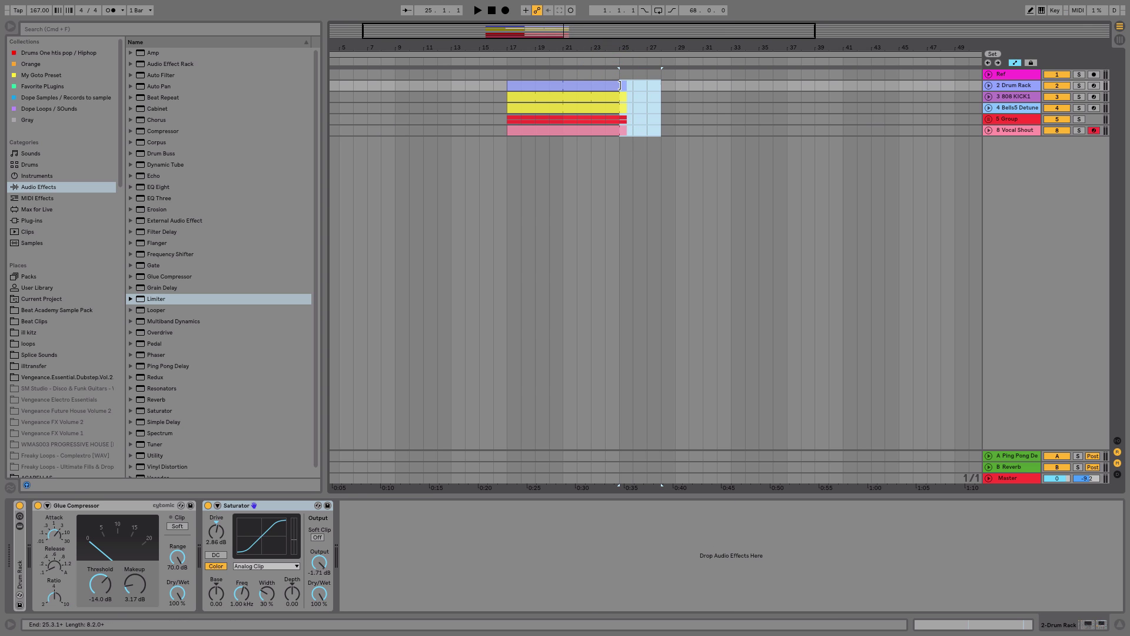
{"action": "left_click", "coordinate": [507, 73]}
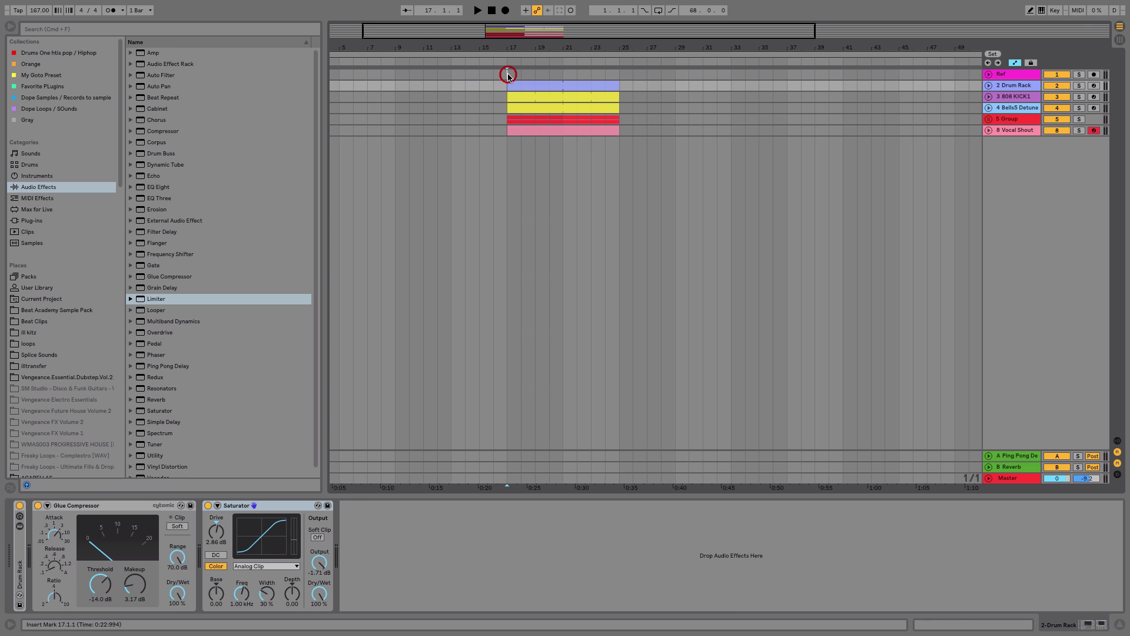
Extend the starts of the Drum Rack, 808 KICK1, Bells5 Detuned and Vocal Shout clips together from bar 17 back to bar 1.
{"action": "key", "text": "minus"}
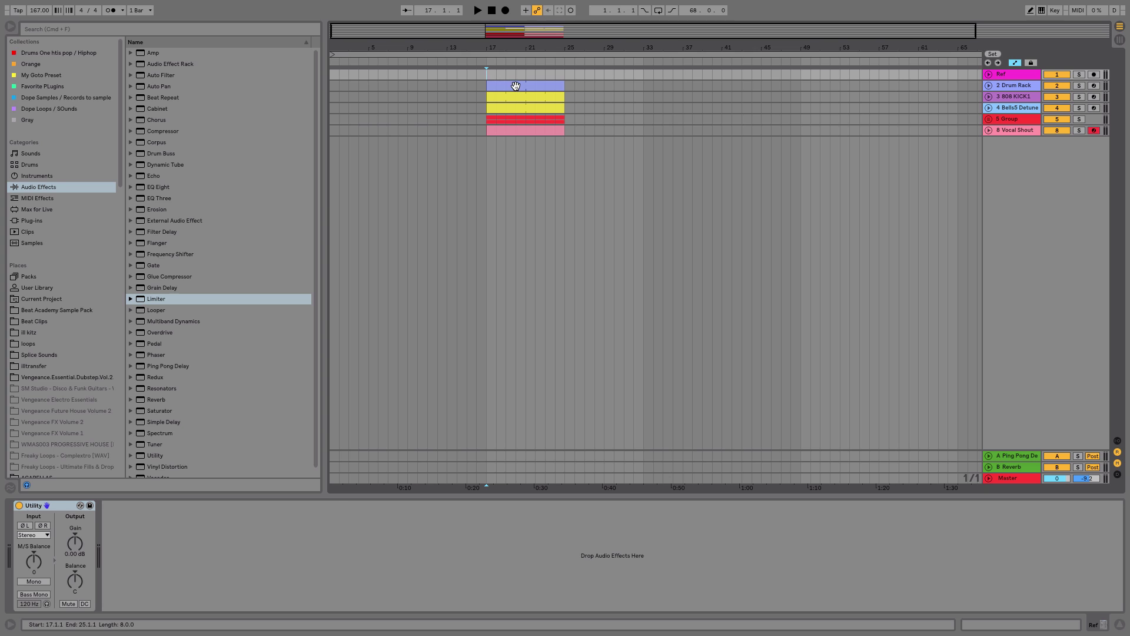
{"action": "left_click", "coordinate": [515, 87]}
{"action": "key", "text": "plus"}
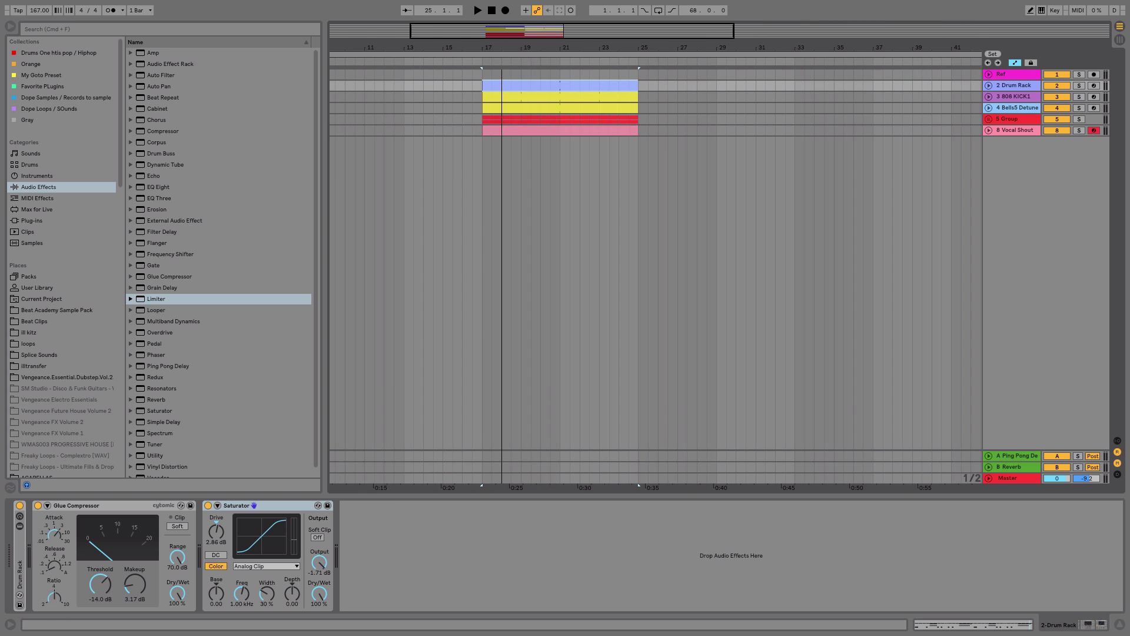
{"action": "left_click", "coordinate": [482, 121]}
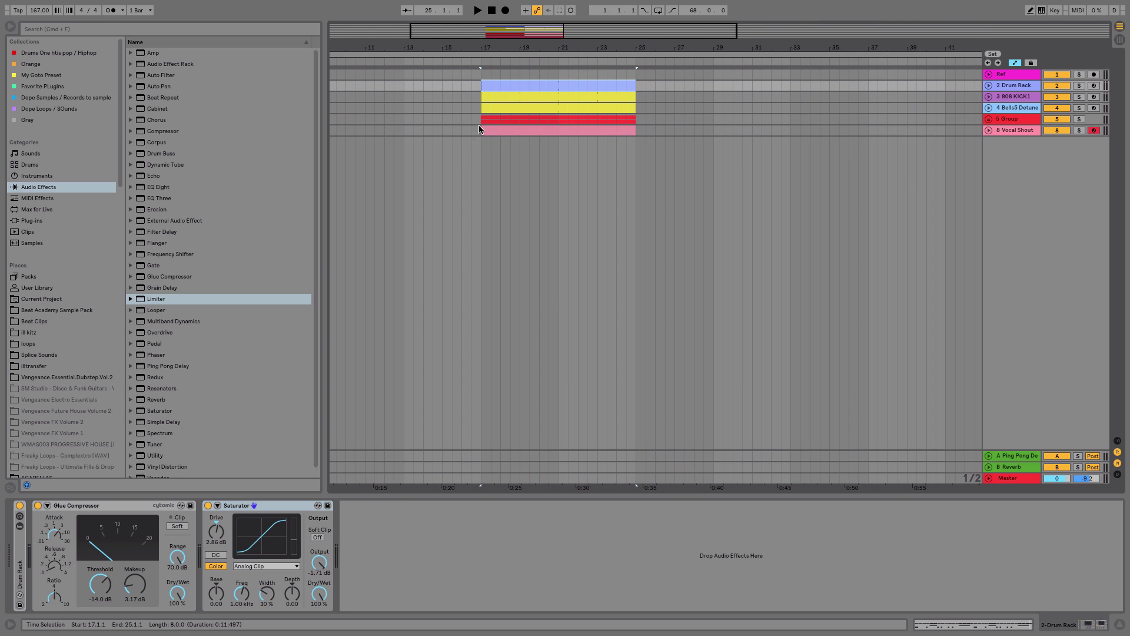
{"action": "left_click_drag", "start_coordinate": [480, 149], "coordinate": [501, 85]}
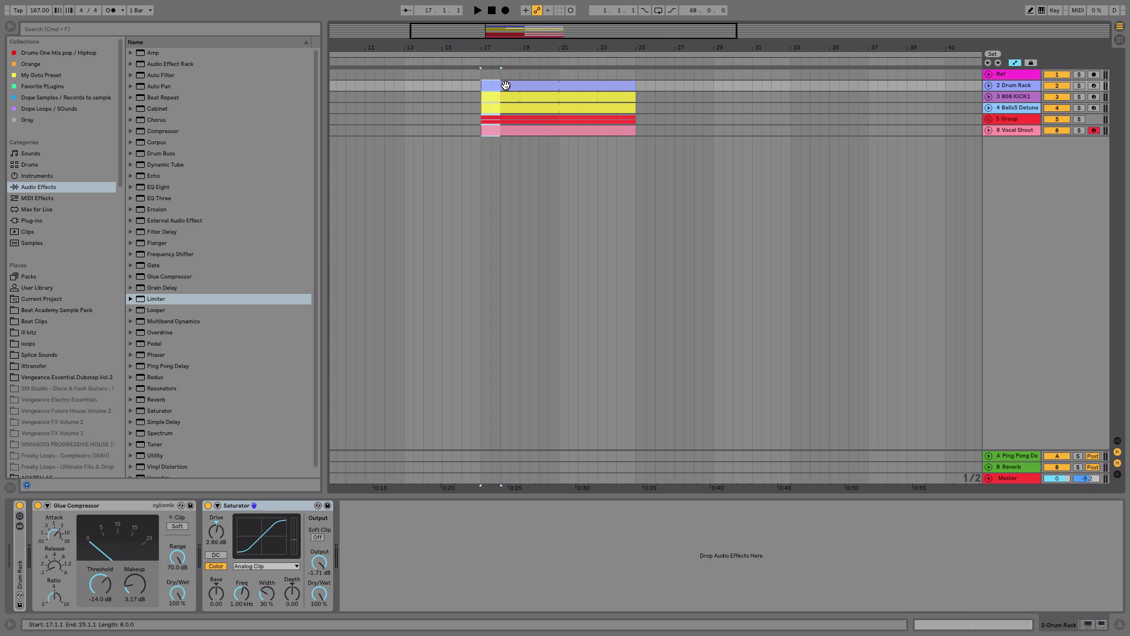
{"action": "left_click", "coordinate": [505, 86]}
{"action": "left_click", "coordinate": [512, 130]}
{"action": "key", "text": "minus"}
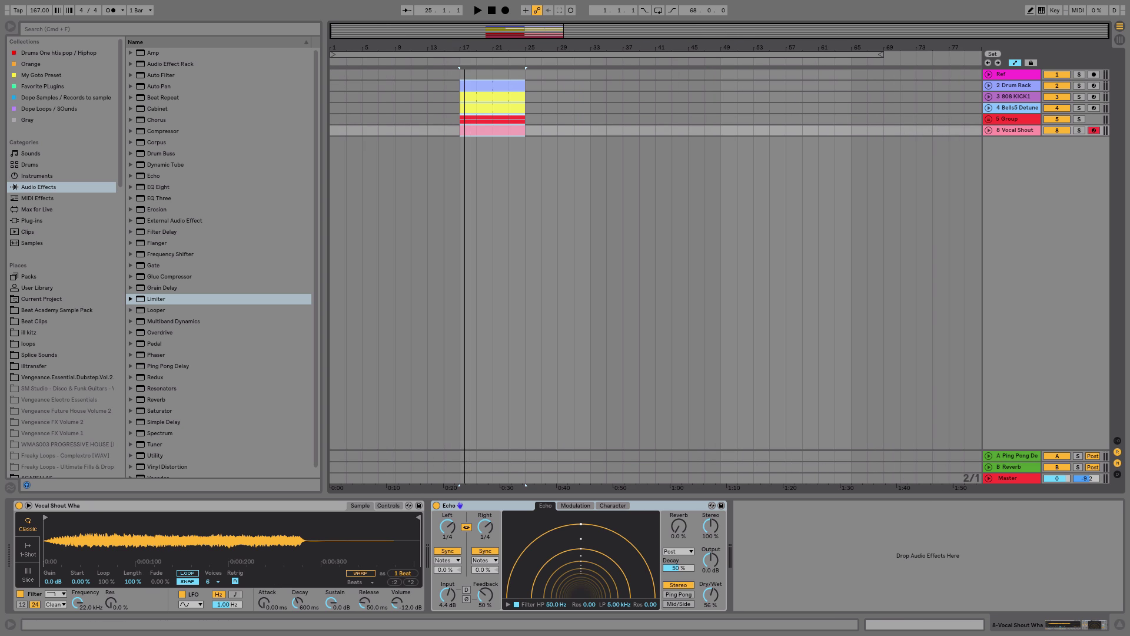
{"action": "left_click_drag", "start_coordinate": [461, 85], "coordinate": [296, 102]}
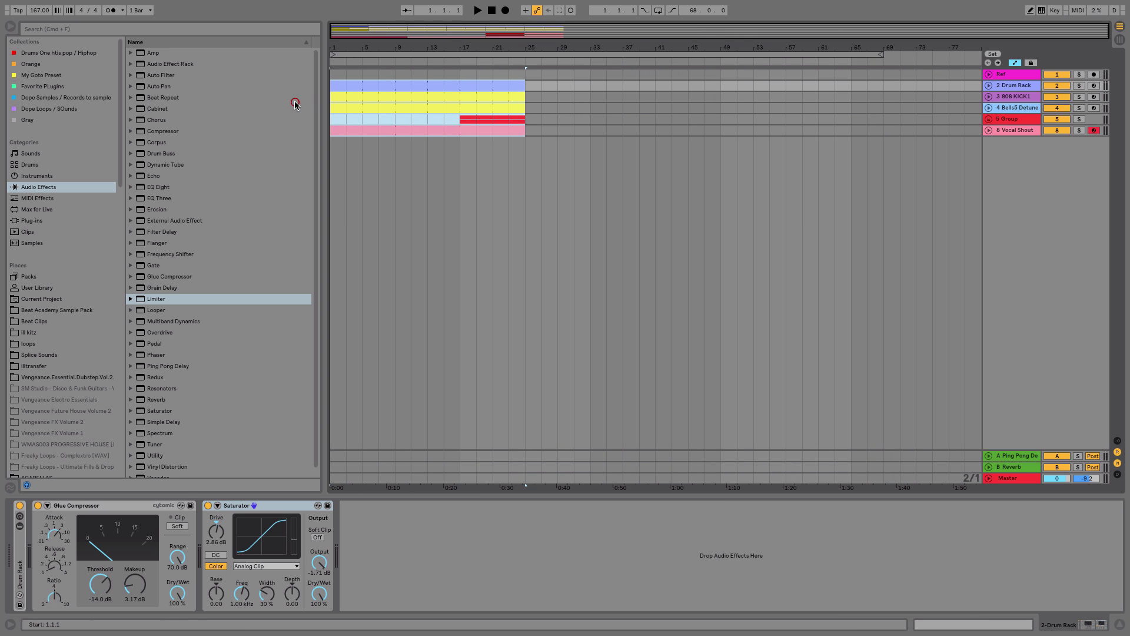
{"action": "left_click", "coordinate": [377, 119]}
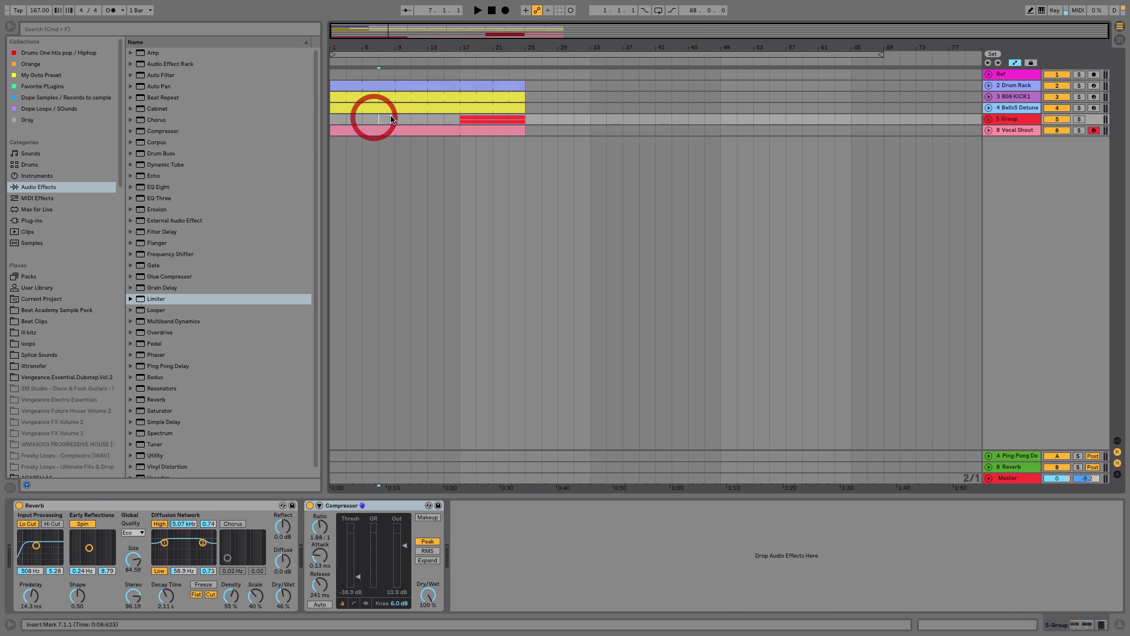
Unfold the 5 Group track, extend both of its audio clips back to bar 1, and briefly play the arrangement from the start.
{"action": "left_click", "coordinate": [989, 120]}
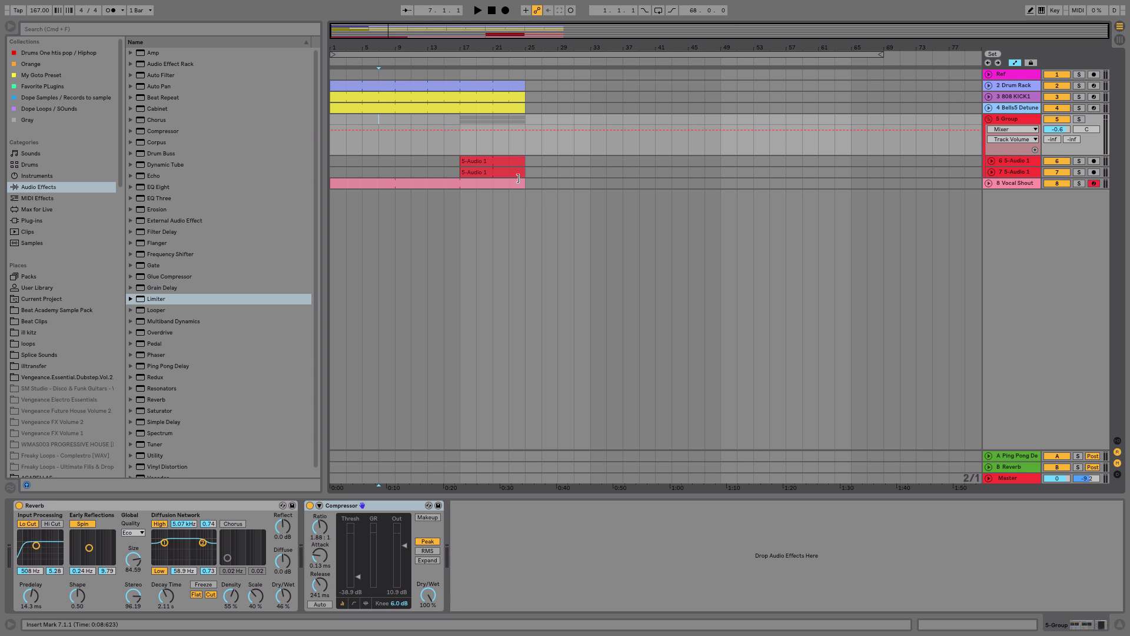
{"action": "left_click", "coordinate": [496, 173]}
{"action": "left_click", "coordinate": [493, 163], "text": "shift"}
{"action": "left_click_drag", "start_coordinate": [459, 164], "coordinate": [327, 164]}
{"action": "left_click", "coordinate": [471, 158]}
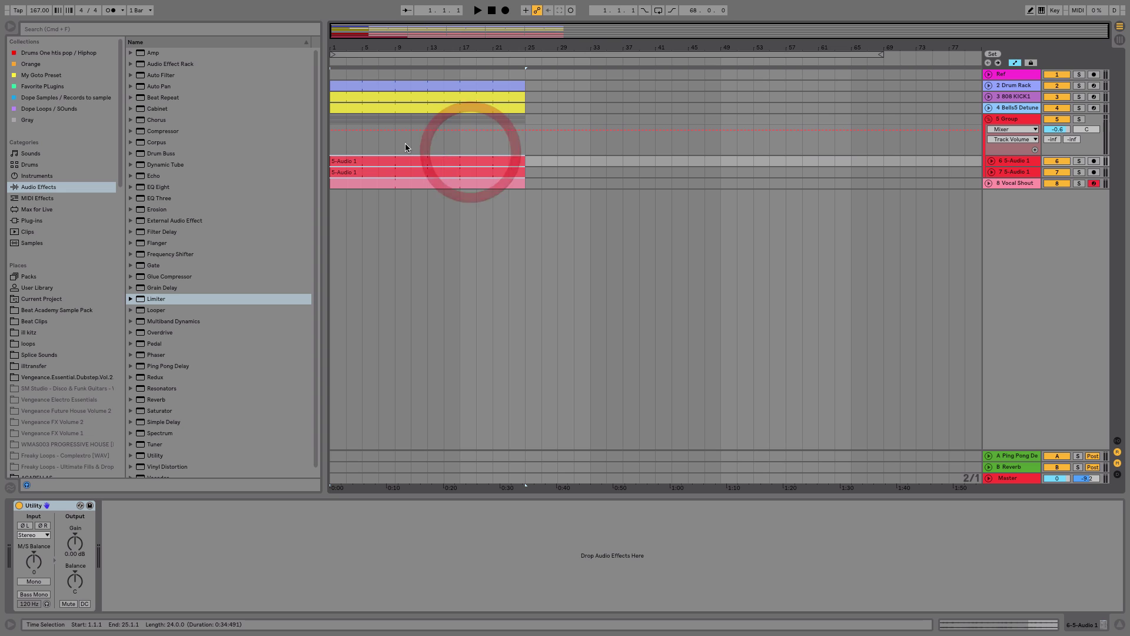
{"action": "left_click", "coordinate": [477, 10]}
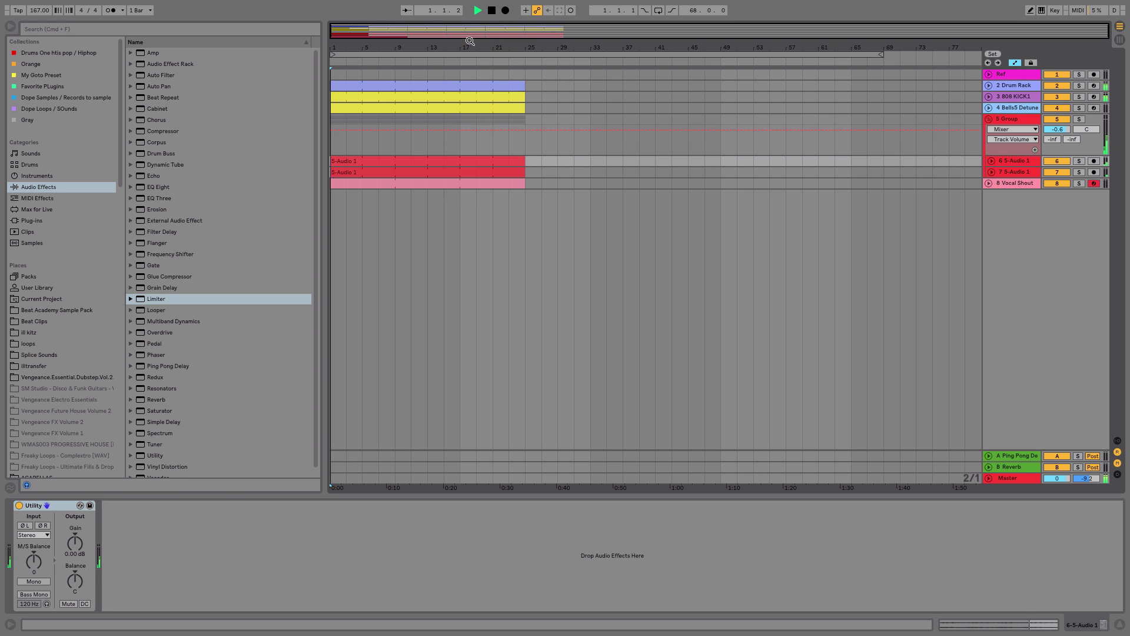
{"action": "left_click_drag", "start_coordinate": [339, 50], "coordinate": [361, 96]}
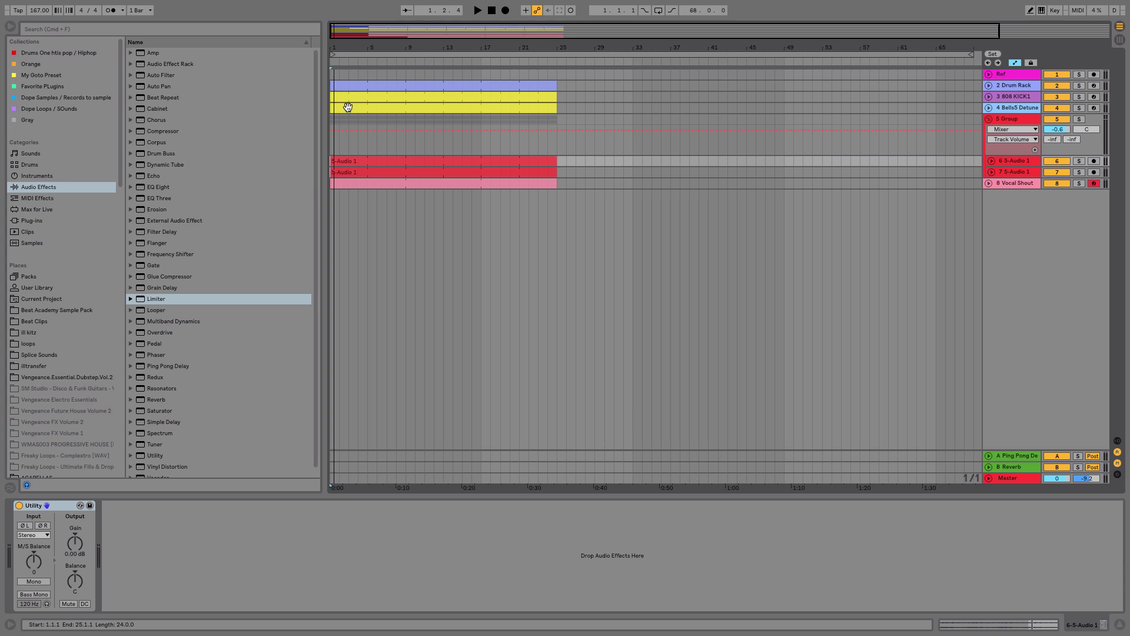
Rename the Drum Rack track's clip as Drums and the 808 KICK1 track's clip as 808.
{"action": "left_click", "coordinate": [347, 85]}
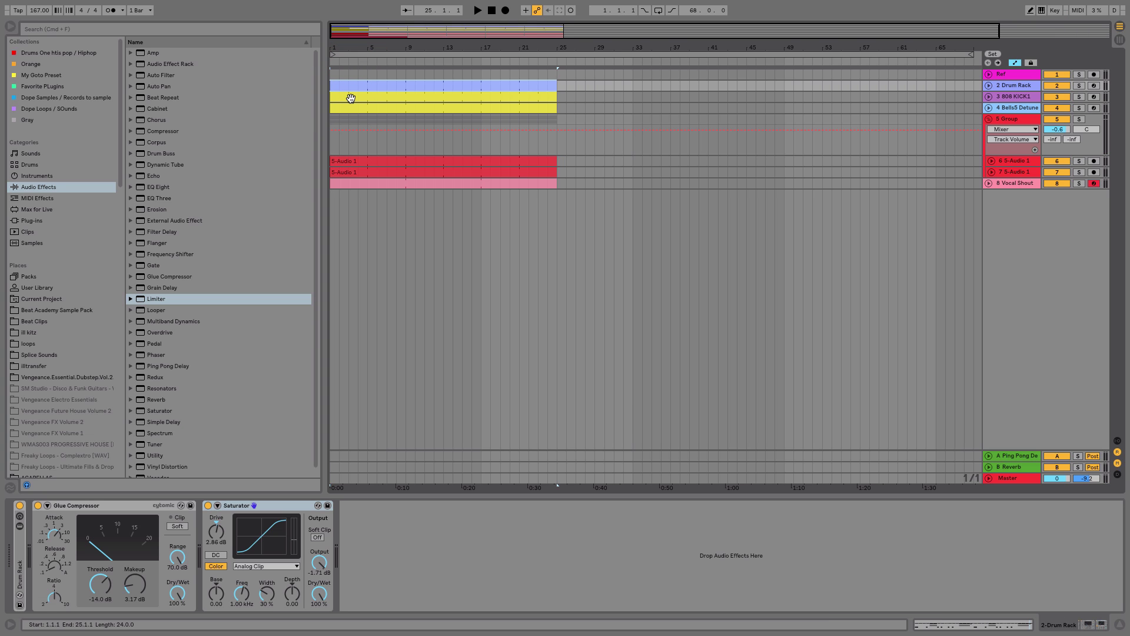
{"action": "left_click", "coordinate": [350, 97]}
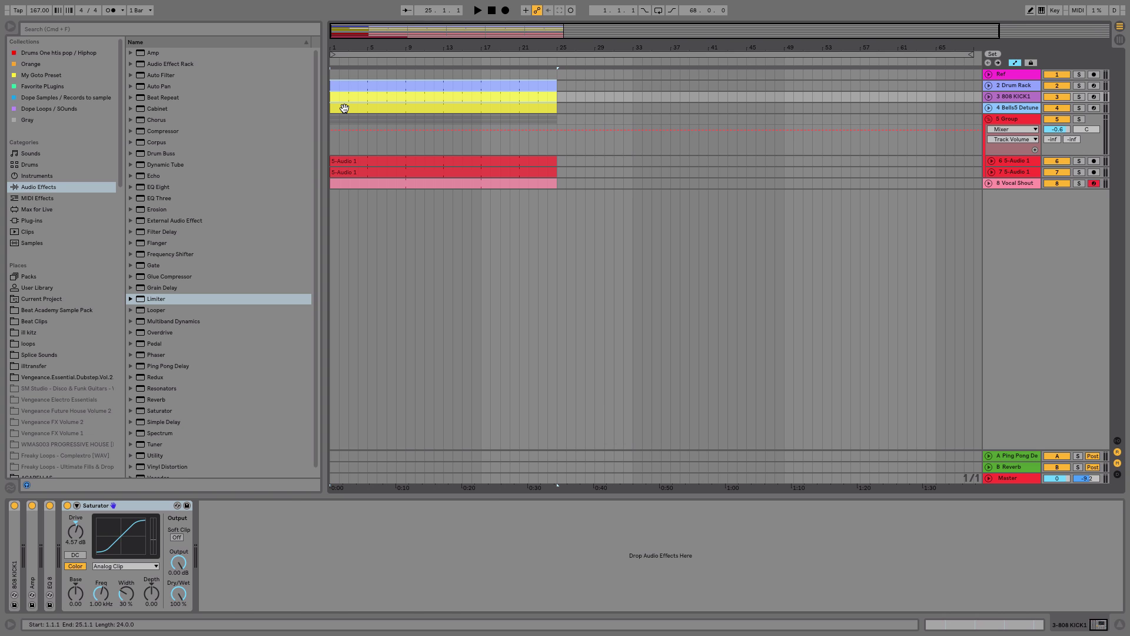
{"action": "left_click", "coordinate": [345, 108]}
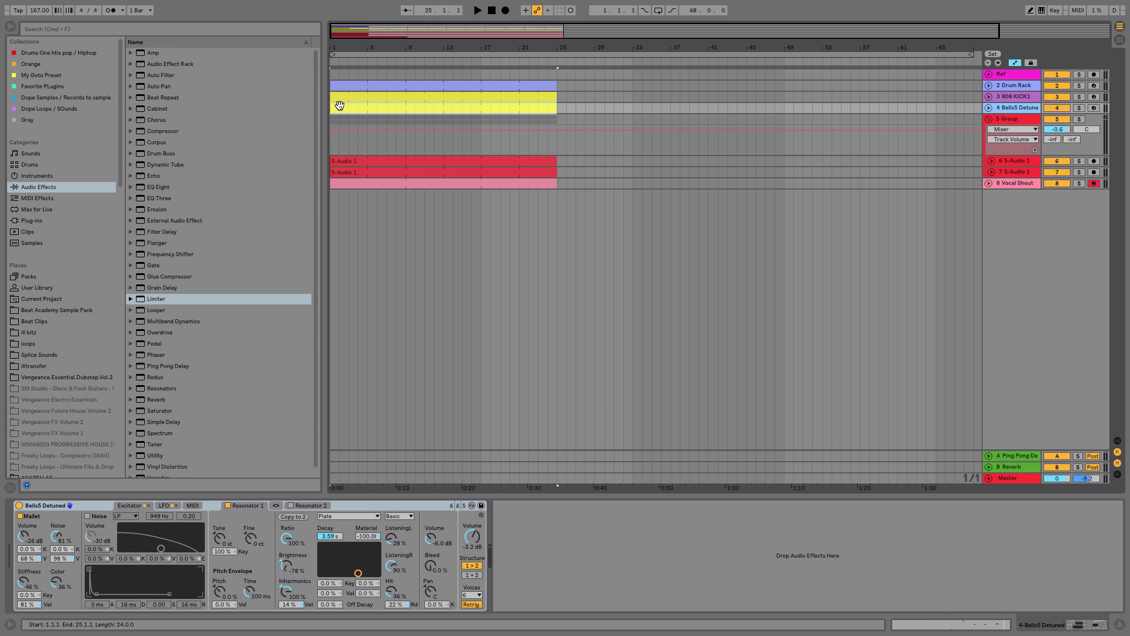
{"action": "left_click", "coordinate": [336, 89]}
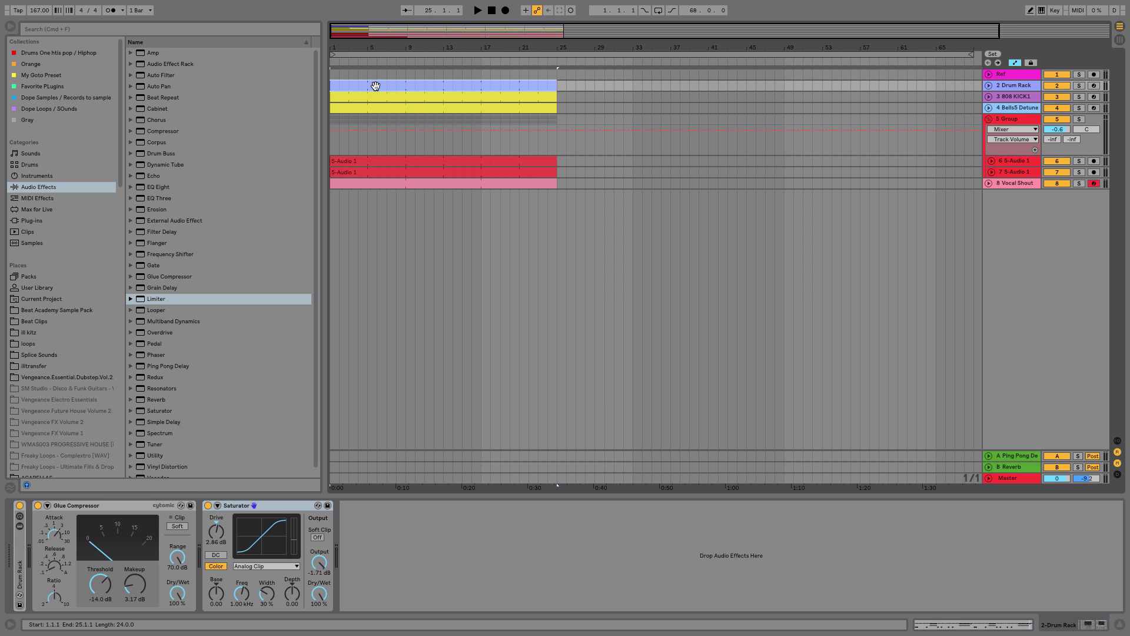
{"action": "type", "text": "s"}
{"action": "key", "text": "Return"}
{"action": "left_click", "coordinate": [366, 97]}
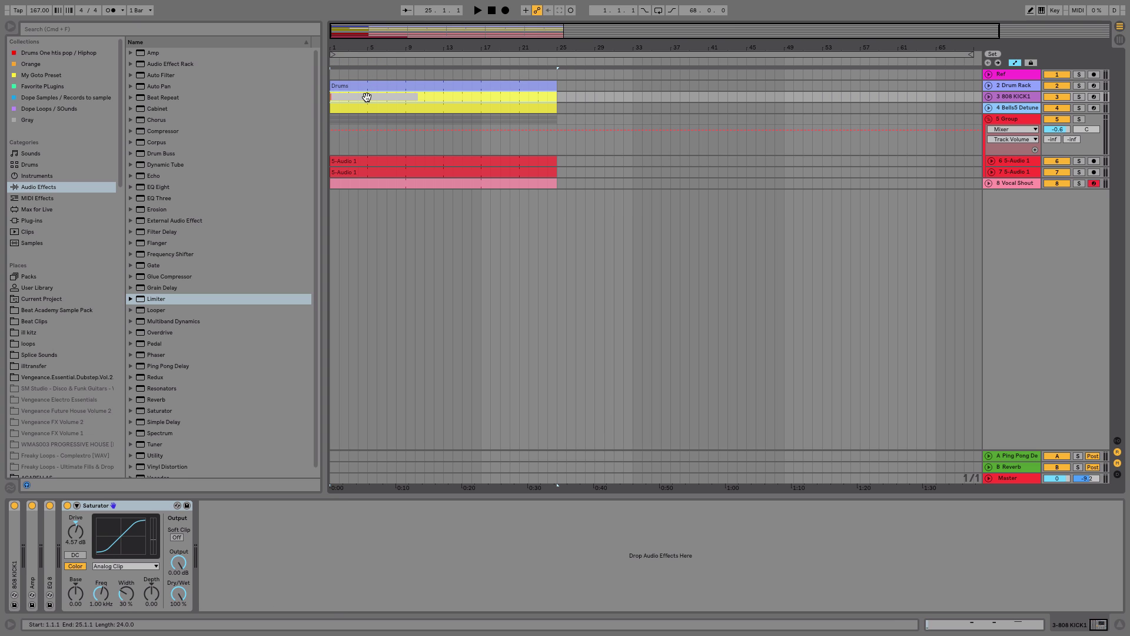
{"action": "type", "text": "808"}
{"action": "key", "text": "Return"}
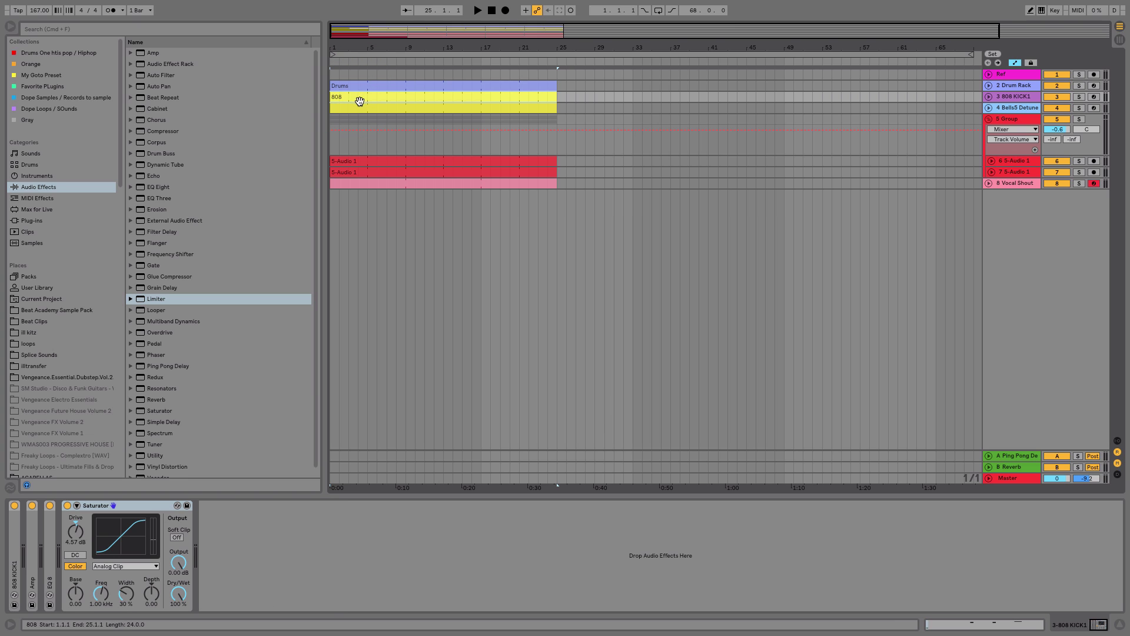
Trim the starts of the Drums and 808 clips together so both begin at bar 5.
{"action": "left_click", "coordinate": [340, 83]}
{"action": "left_click", "coordinate": [336, 93]}
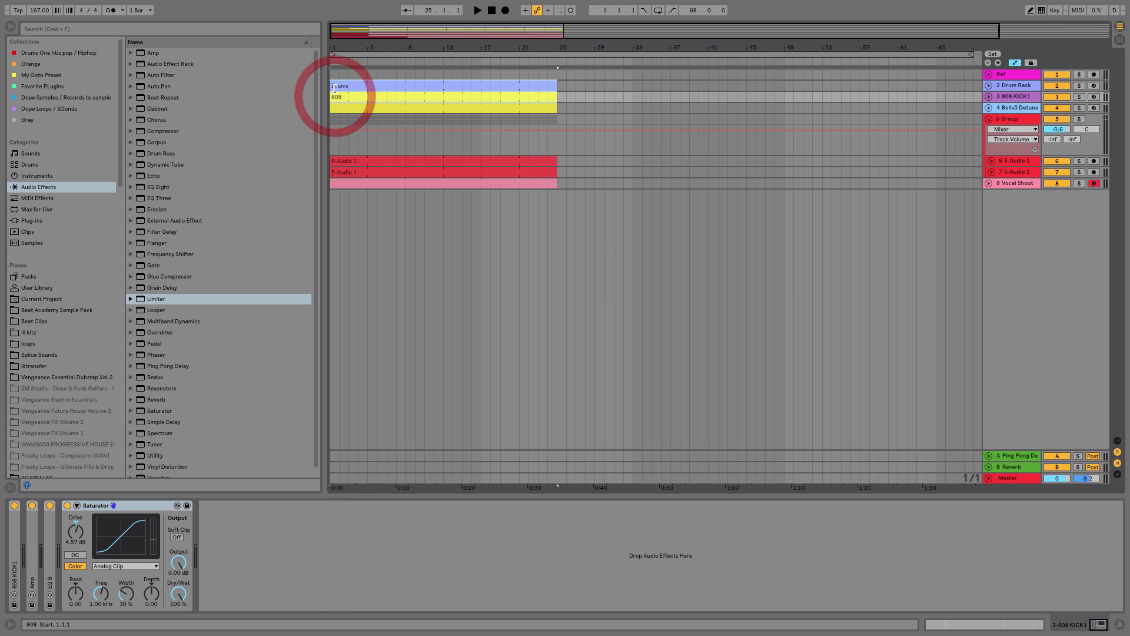
{"action": "left_click_drag", "start_coordinate": [333, 85], "coordinate": [370, 87]}
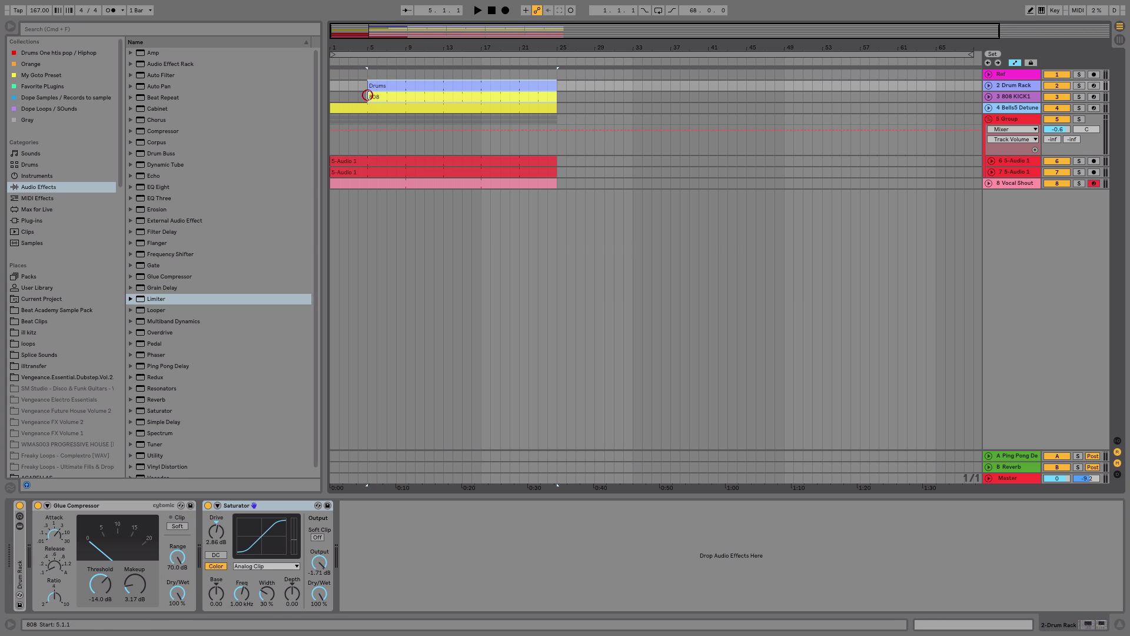
Play the intro from bar 1 up to about bar 5, where the drums enter.
{"action": "left_click", "coordinate": [494, 11]}
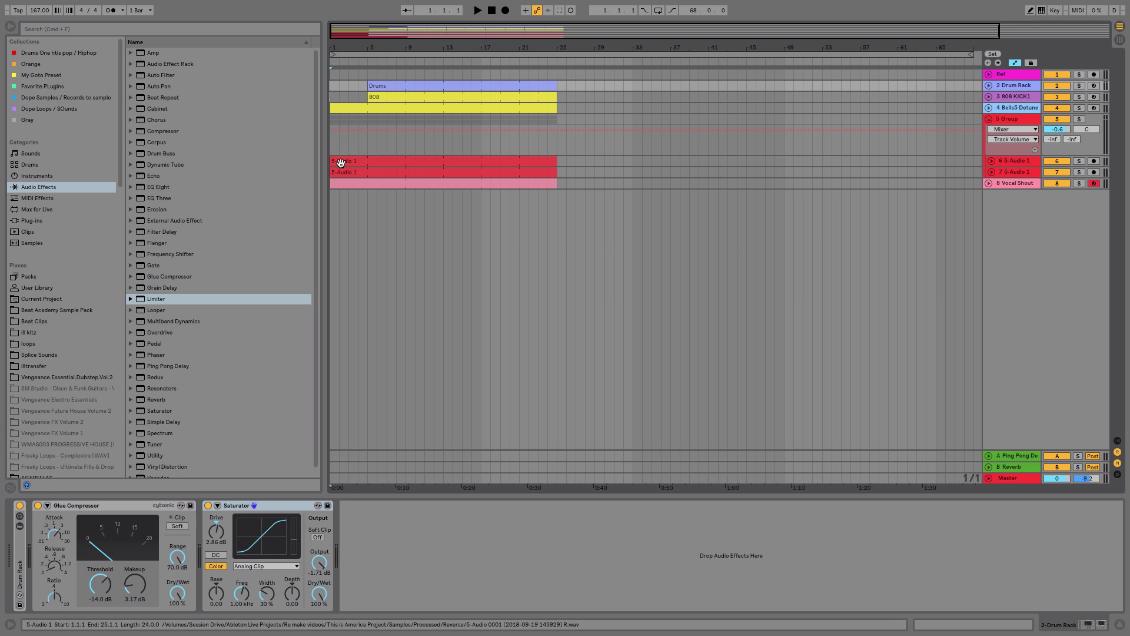
{"action": "left_click", "coordinate": [341, 162]}
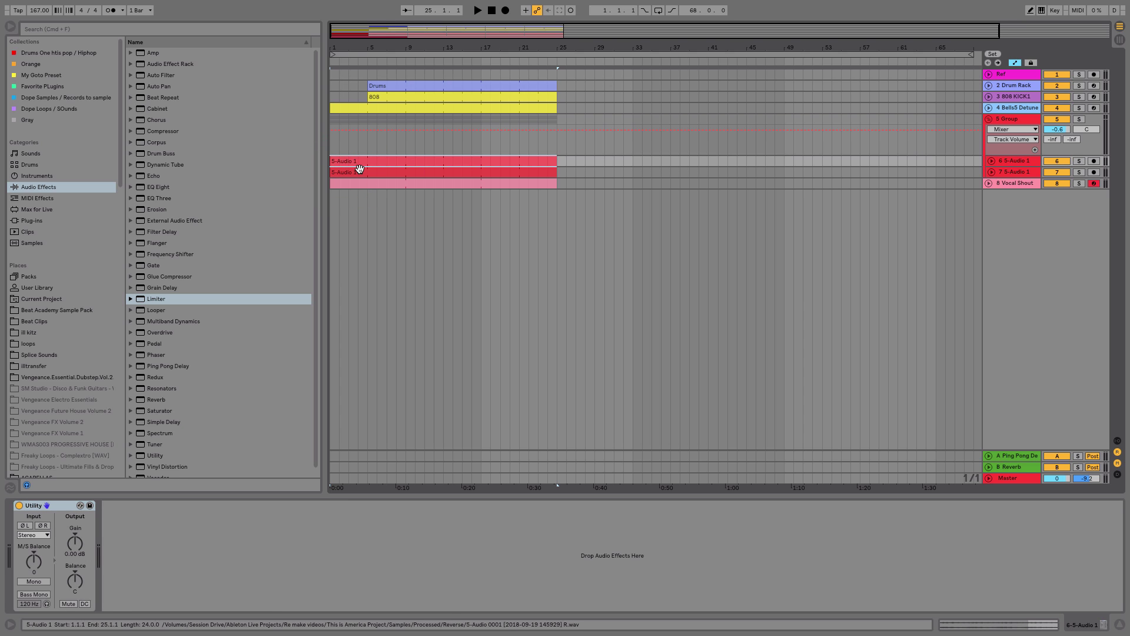
{"action": "key", "text": "space"}
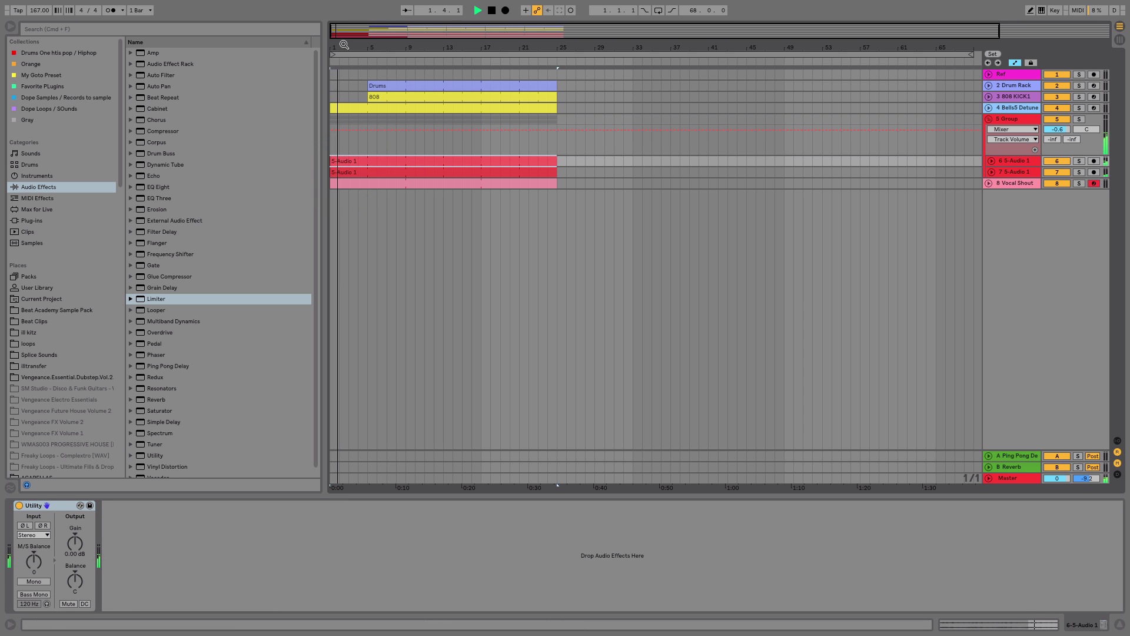
{"action": "left_click_drag", "start_coordinate": [341, 45], "coordinate": [361, 64]}
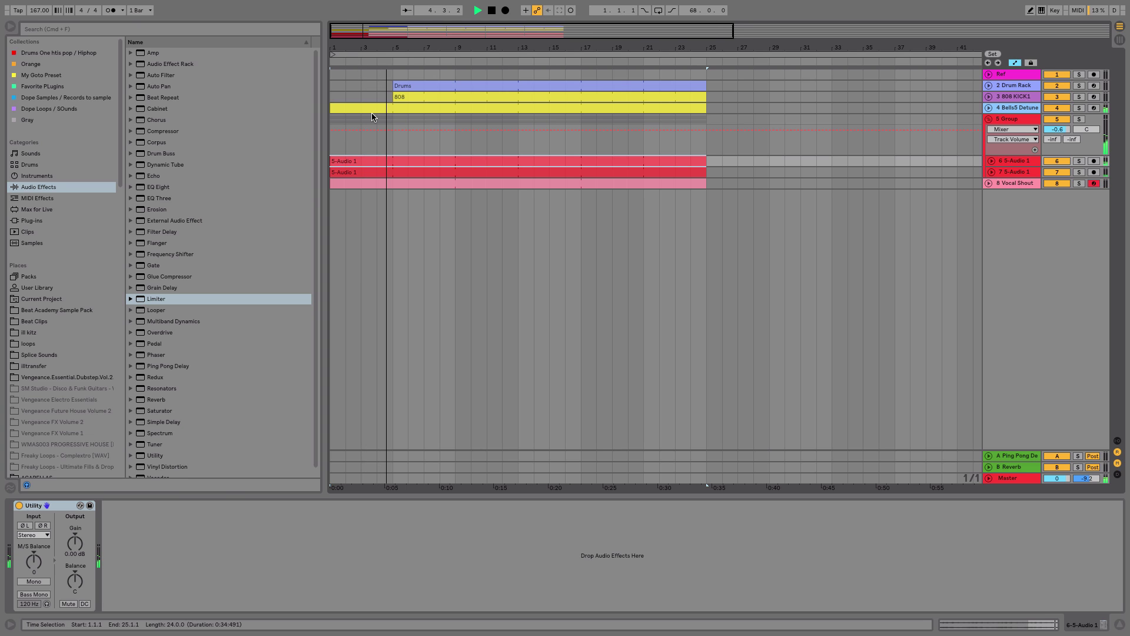
{"action": "key", "text": "space"}
Trim the starts of the Drums and 808 clips together, plus the Bells5 Detuned track's clip, so all three begin at bar 9.
{"action": "left_click", "coordinate": [396, 86]}
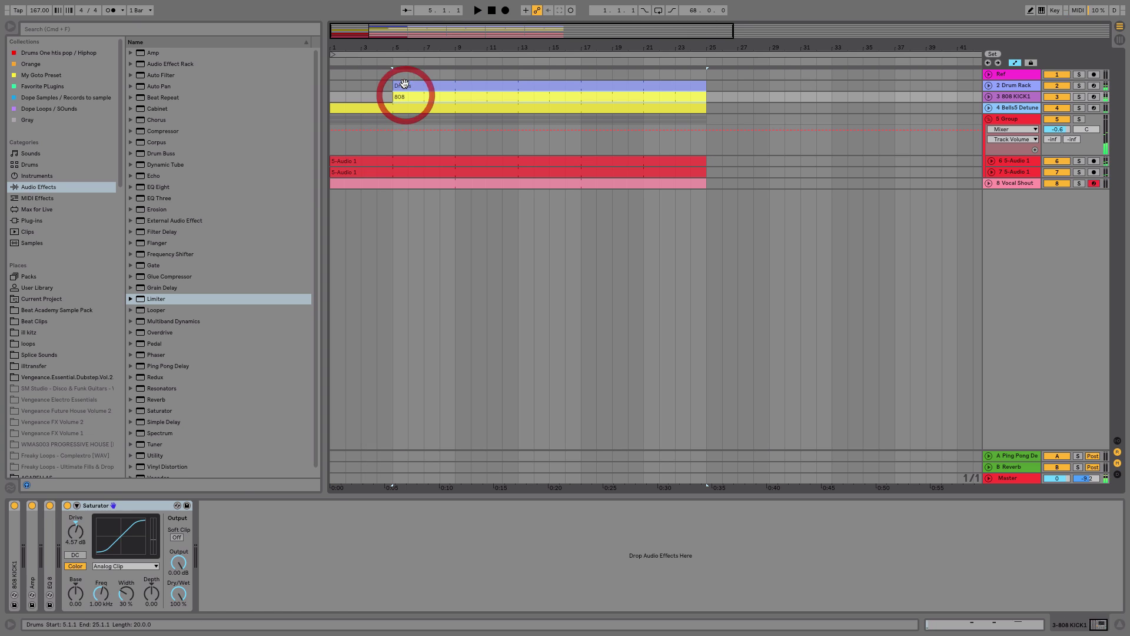
{"action": "left_click_drag", "start_coordinate": [394, 86], "coordinate": [456, 89]}
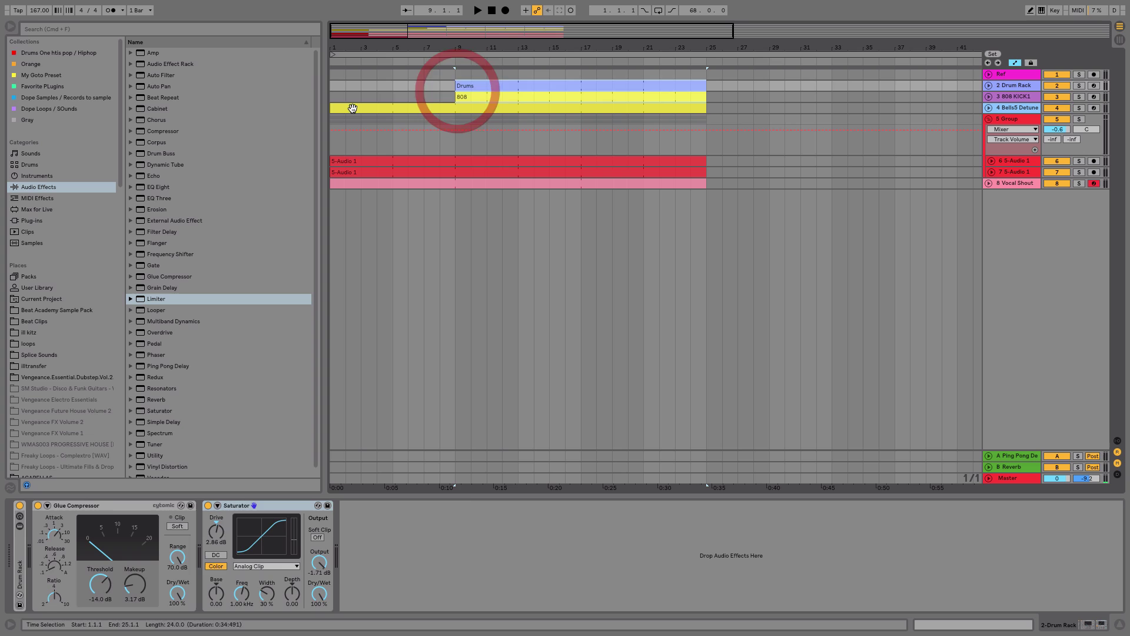
{"action": "left_click", "coordinate": [333, 109]}
{"action": "left_click_drag", "start_coordinate": [333, 111], "coordinate": [456, 112]}
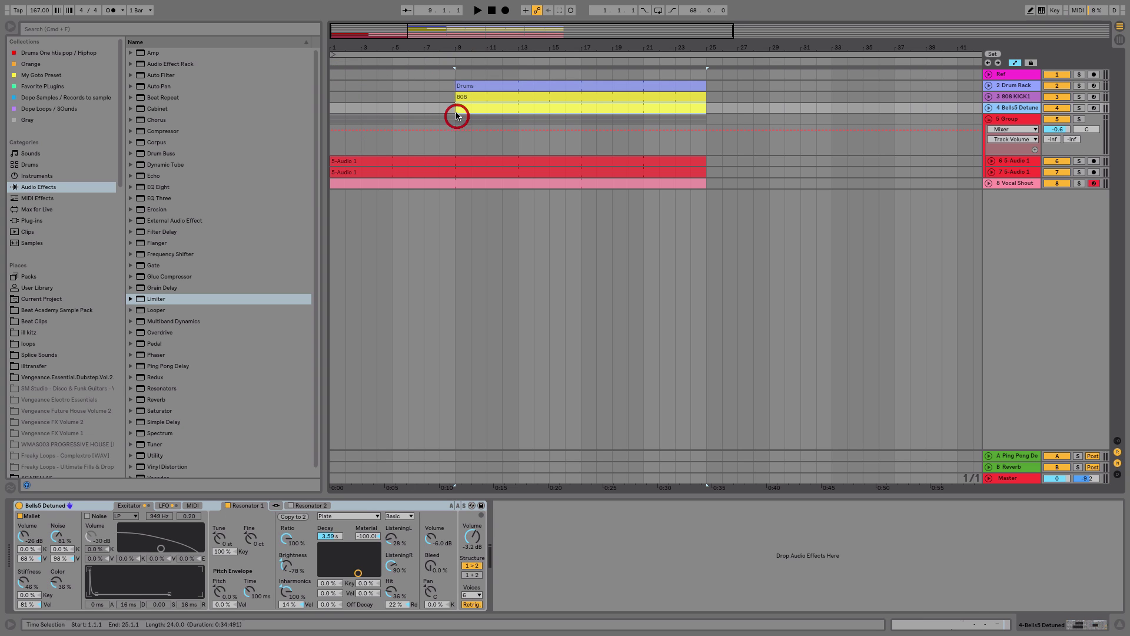
Play the lengthened intro from bar 1 up to about bar 5.
{"action": "left_click", "coordinate": [492, 10]}
{"action": "key", "text": "space"}
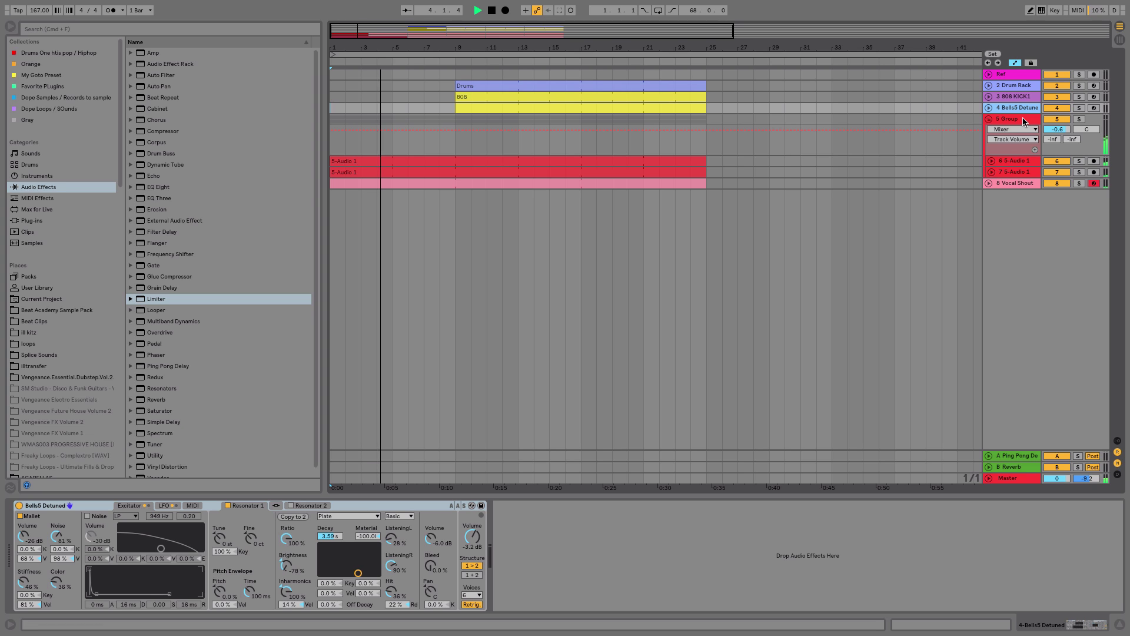
{"action": "key", "text": "space"}
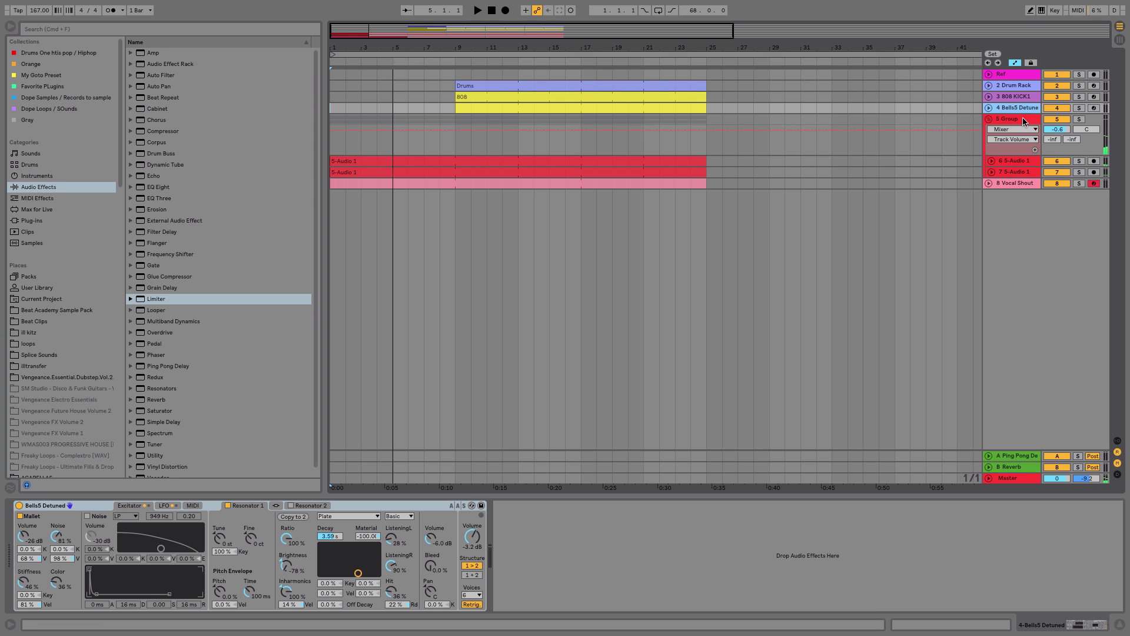
Unfold the first audio track inside 5 Group and open its clip's sample display to check the waveform.
{"action": "left_click", "coordinate": [1023, 120]}
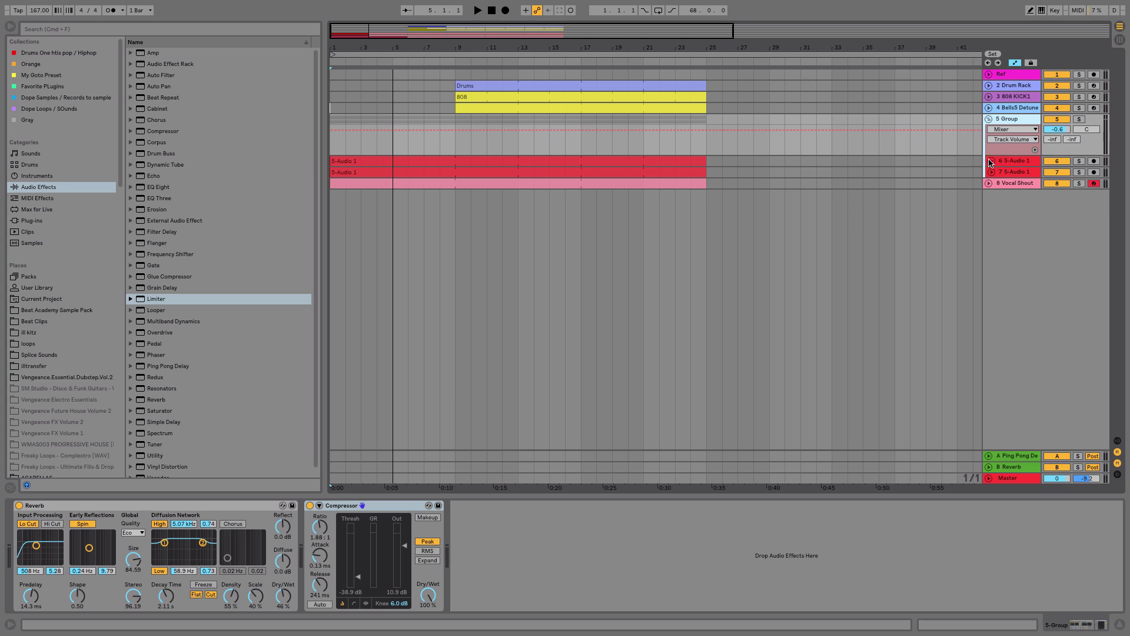
{"action": "left_click", "coordinate": [991, 161]}
{"action": "double_click", "coordinate": [567, 164]}
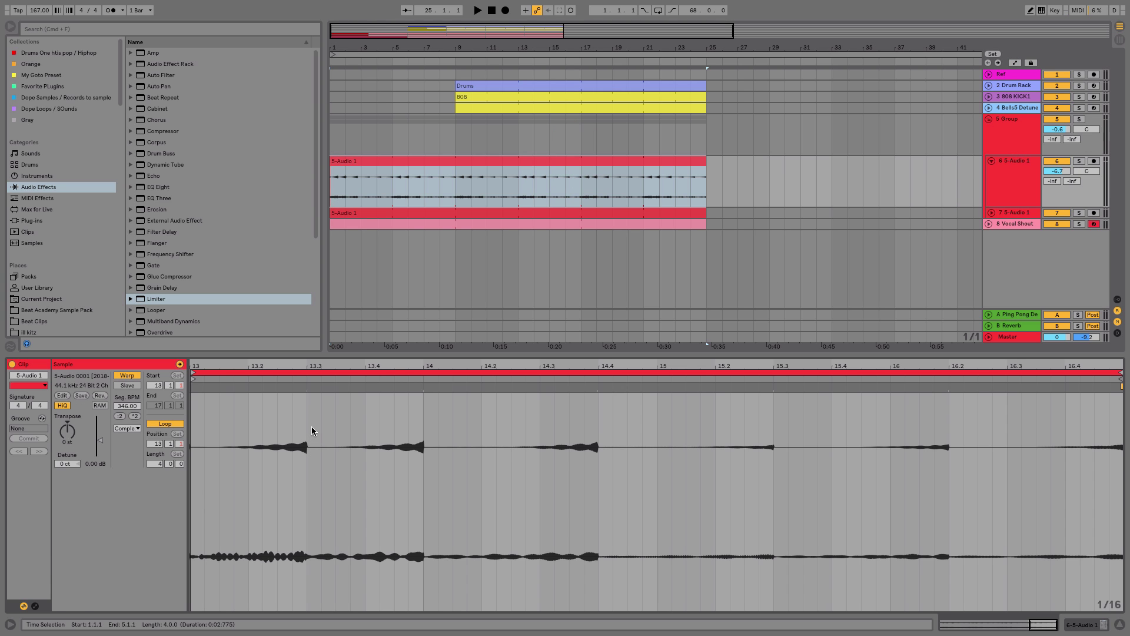
{"action": "key", "text": "shift+Tab"}
Add an Auto Filter before the Reverb on 5 Group, lower its frequency to about 1.22 kHz, and play the intro into the drop.
{"action": "left_click", "coordinate": [1027, 124]}
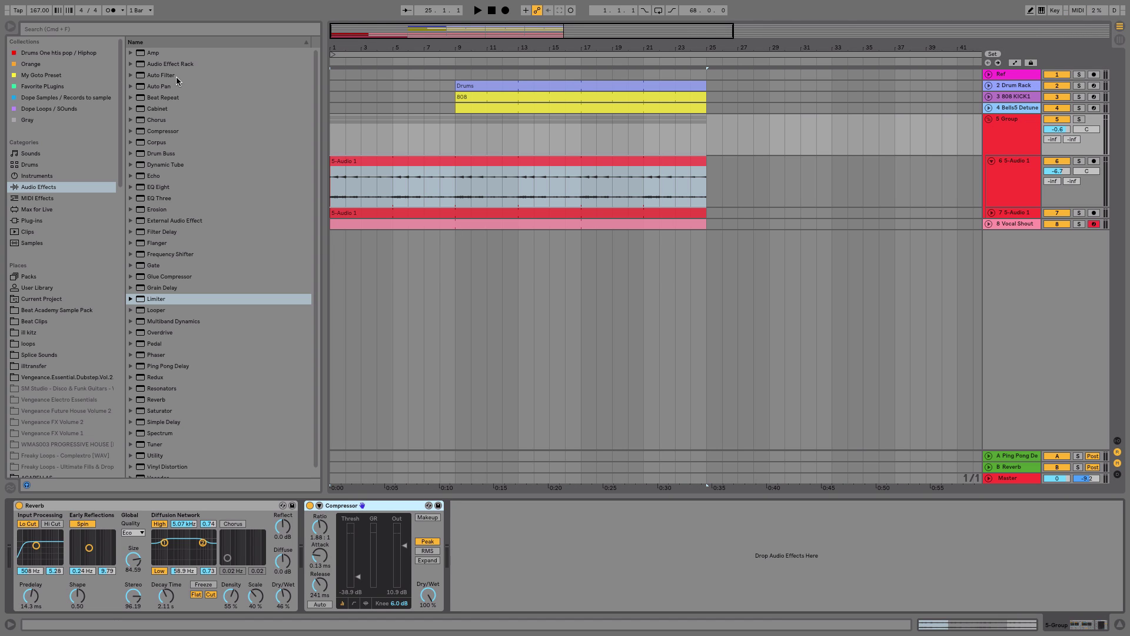
{"action": "left_click_drag", "start_coordinate": [165, 75], "coordinate": [74, 603]}
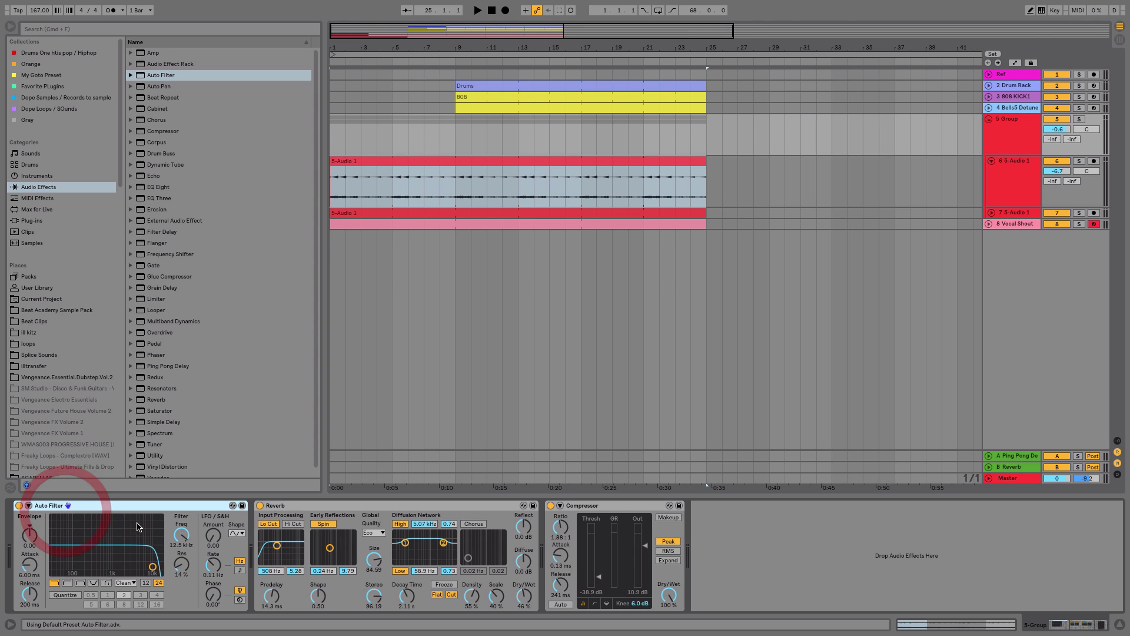
{"action": "left_click_drag", "start_coordinate": [187, 540], "coordinate": [189, 531]}
{"action": "key", "text": "space"}
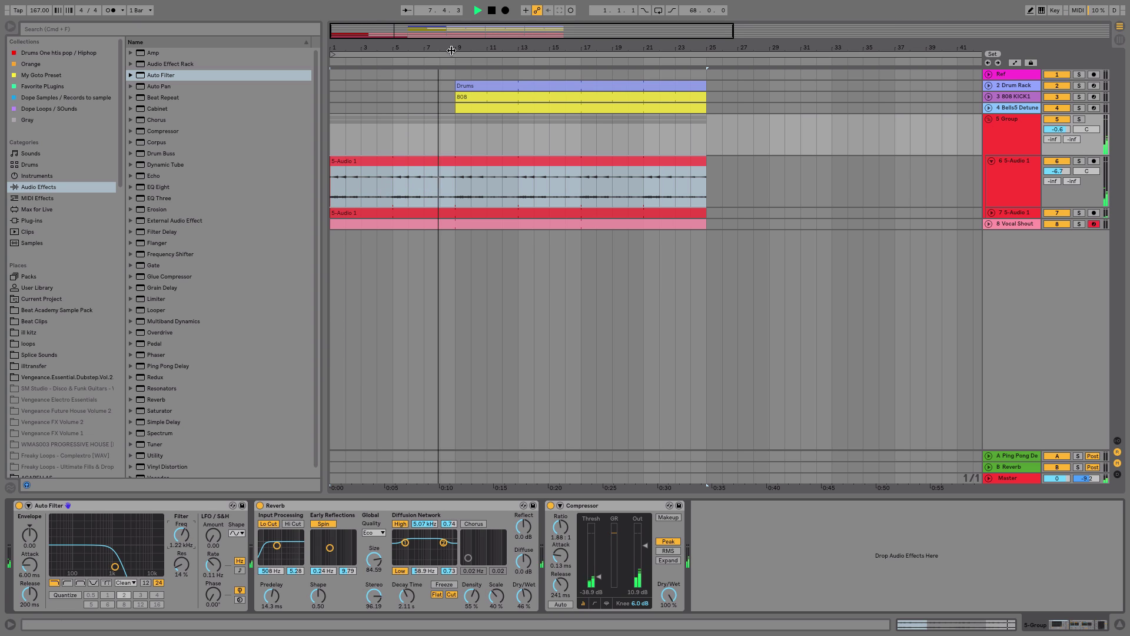
{"action": "mouse_move", "coordinate": [451, 50]}
{"action": "left_mouse_down"}
{"action": "mouse_move", "coordinate": [434, 47]}
{"action": "mouse_move", "coordinate": [447, 48]}
{"action": "left_mouse_up"}
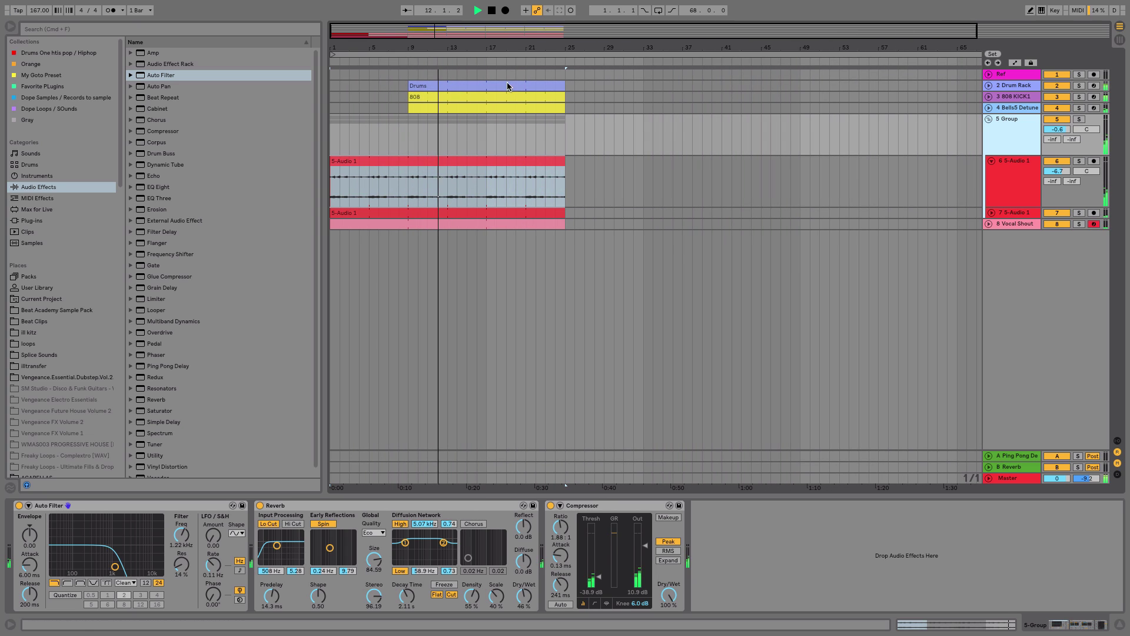
Fold the 5 Group track and set a locator named Intro at bar 1.
{"action": "left_click", "coordinate": [991, 119]}
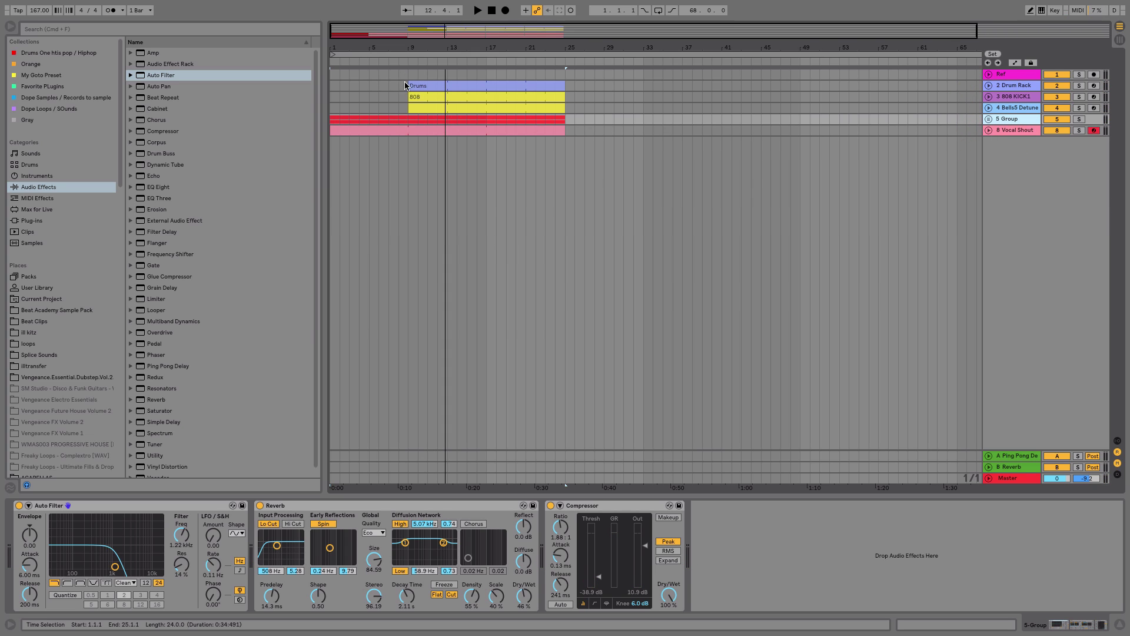
{"action": "left_click_drag", "start_coordinate": [420, 45], "coordinate": [418, 59]}
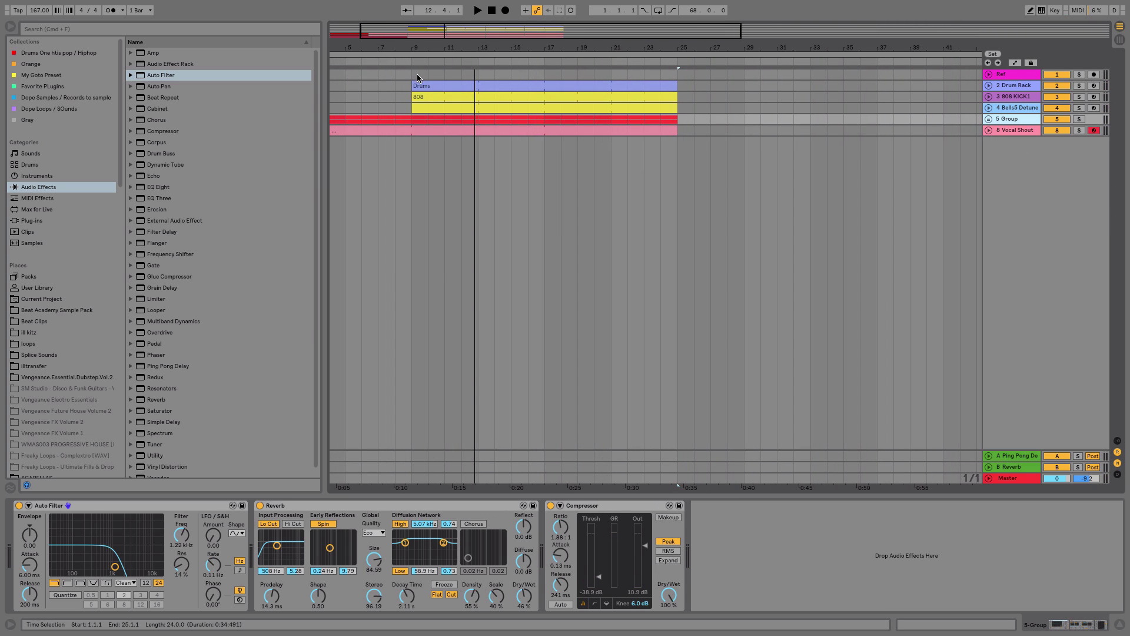
{"action": "left_click", "coordinate": [412, 76]}
{"action": "key", "text": "minus"}
{"action": "key", "text": "minus"}
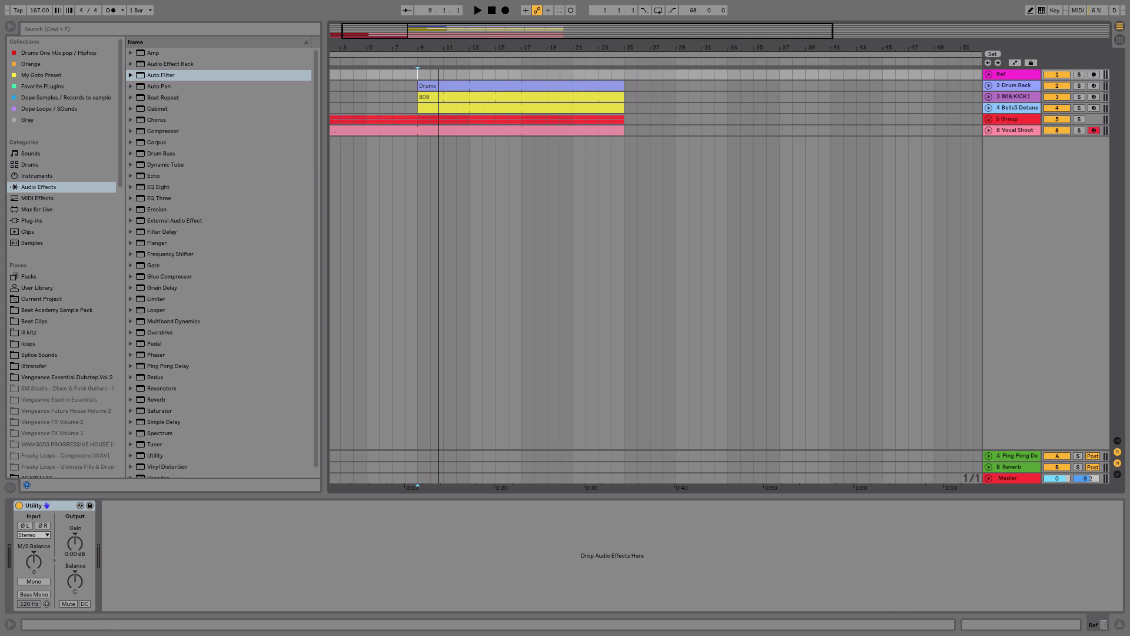
{"action": "left_click", "coordinate": [347, 109]}
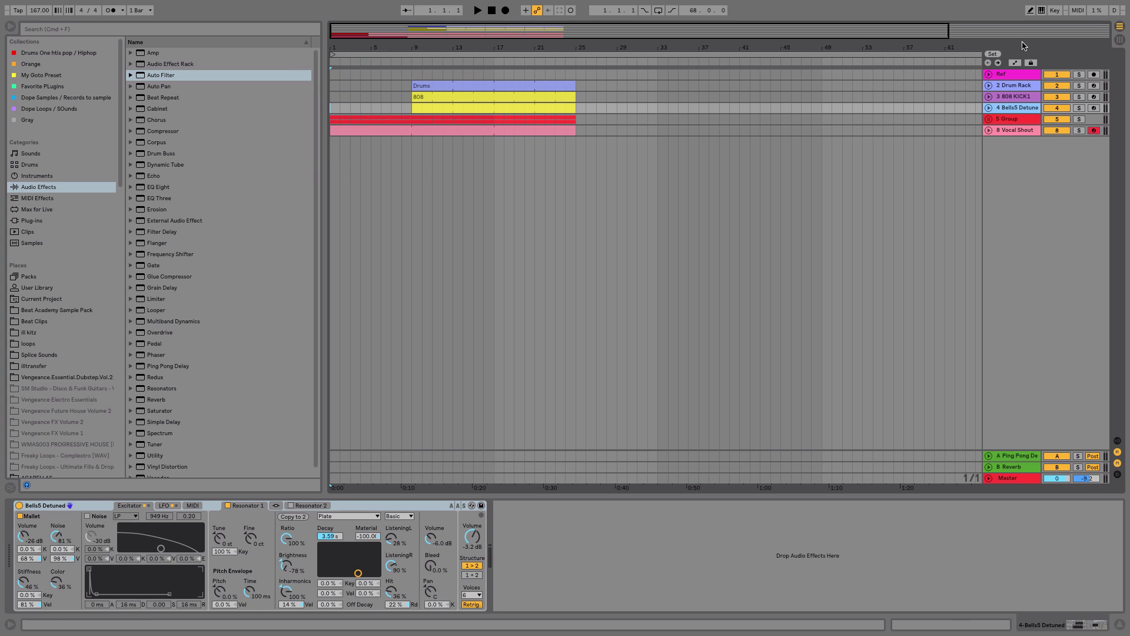
{"action": "left_click", "coordinate": [994, 55]}
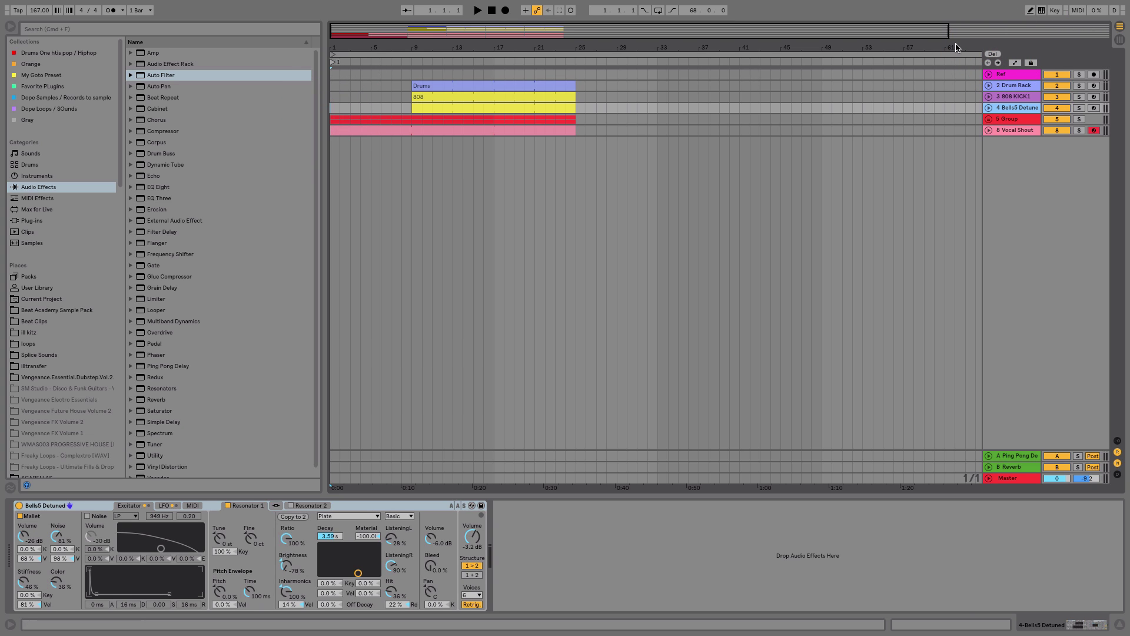
{"action": "right_click", "coordinate": [333, 65]}
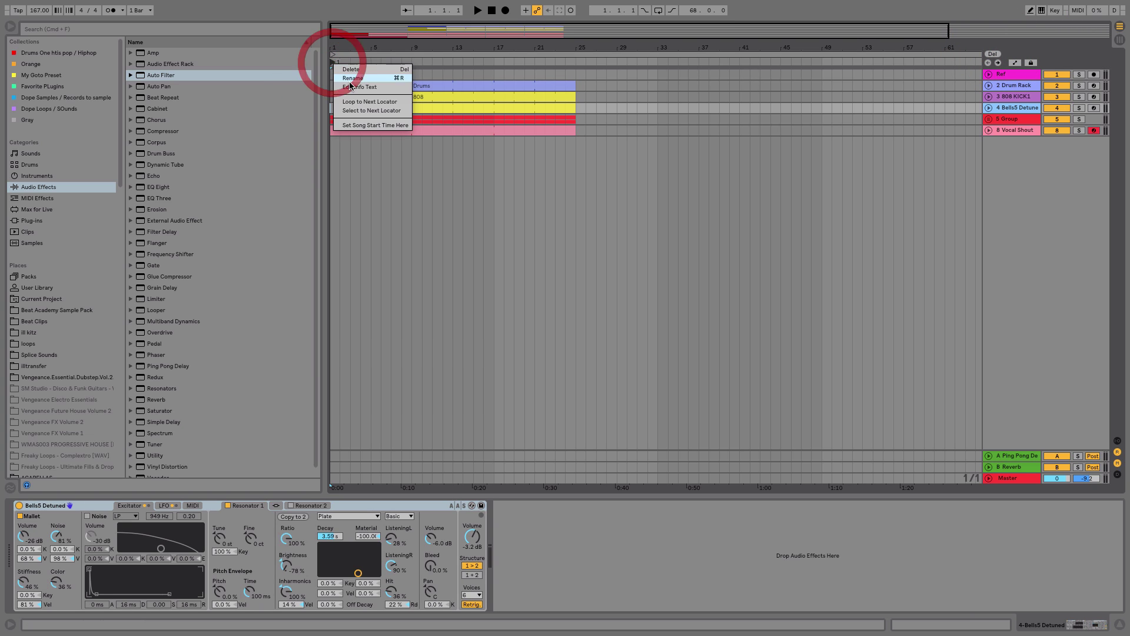
{"action": "left_click", "coordinate": [350, 77]}
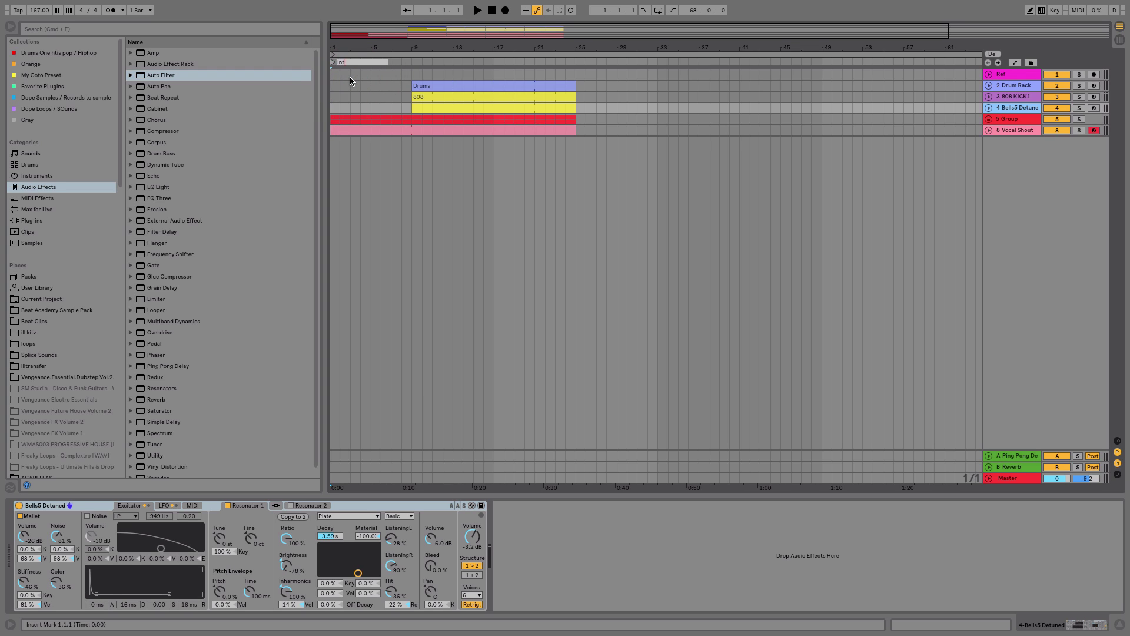
Set a locator at bar 9, where the drums enter, and name it Chours Drop.
{"action": "left_click_drag", "start_coordinate": [332, 108], "coordinate": [356, 107]}
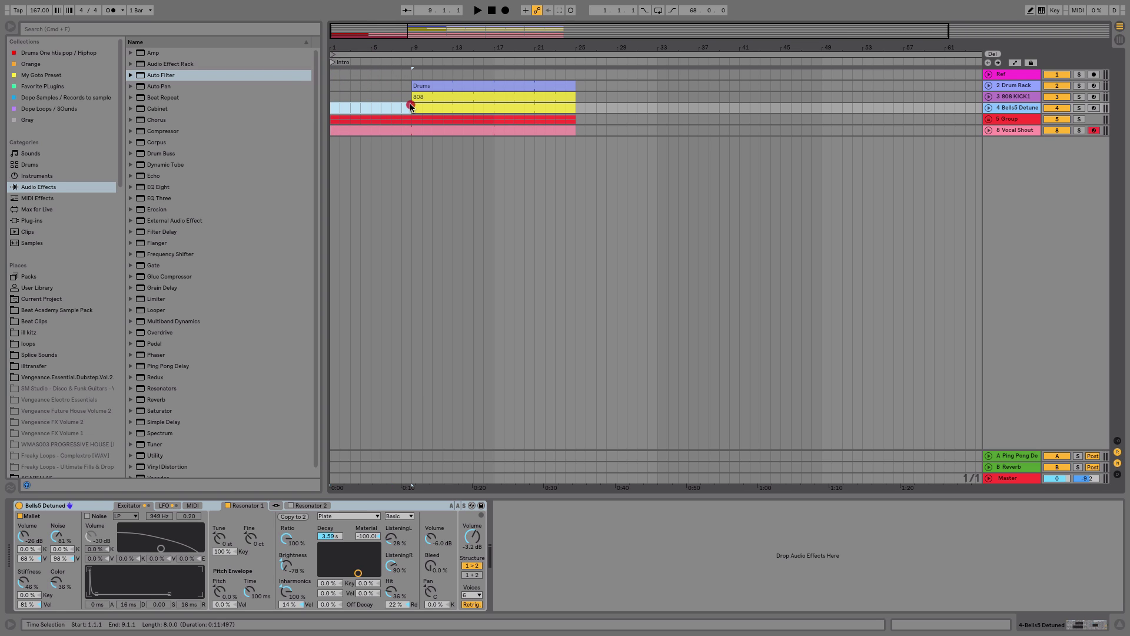
{"action": "left_click", "coordinate": [409, 104]}
{"action": "left_click", "coordinate": [413, 75]}
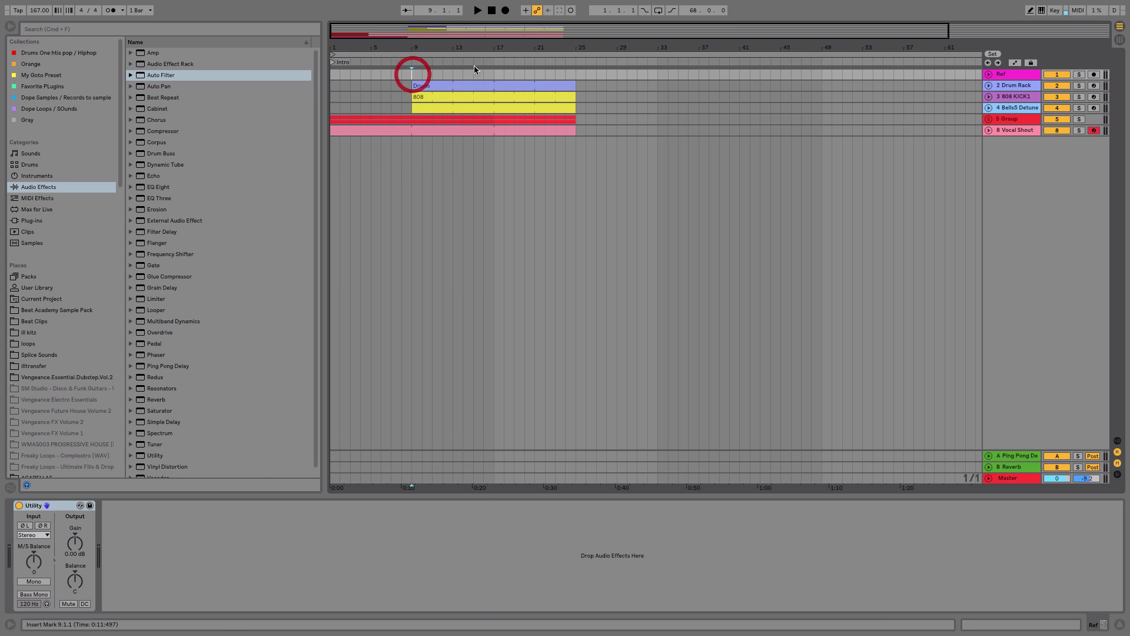
{"action": "left_click", "coordinate": [993, 53]}
{"action": "right_click", "coordinate": [414, 63]}
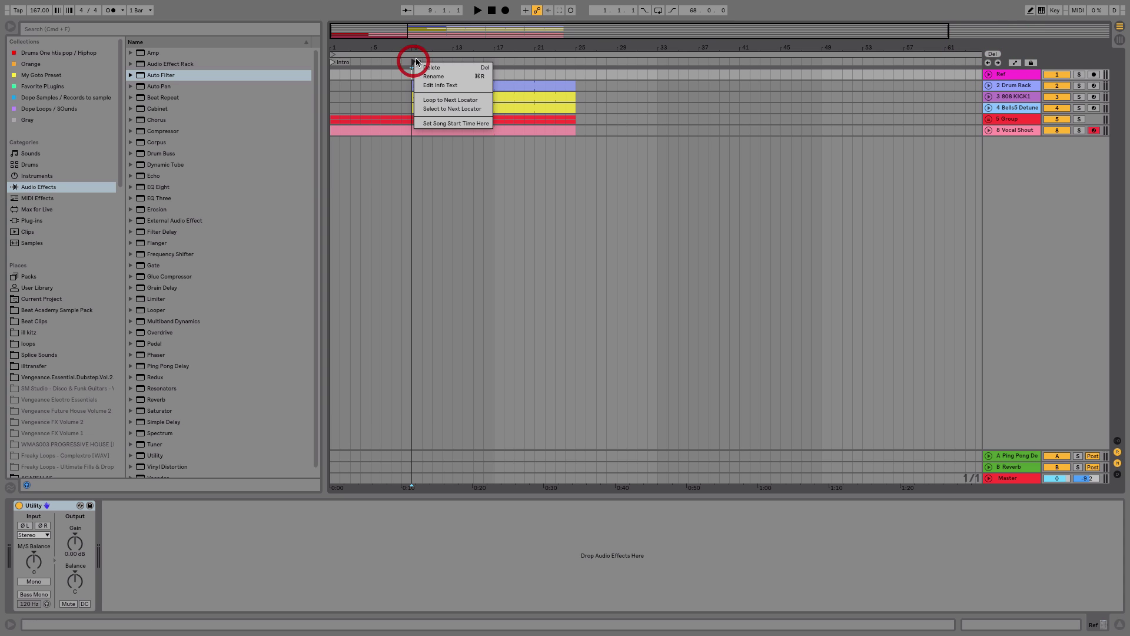
{"action": "left_click", "coordinate": [453, 79]}
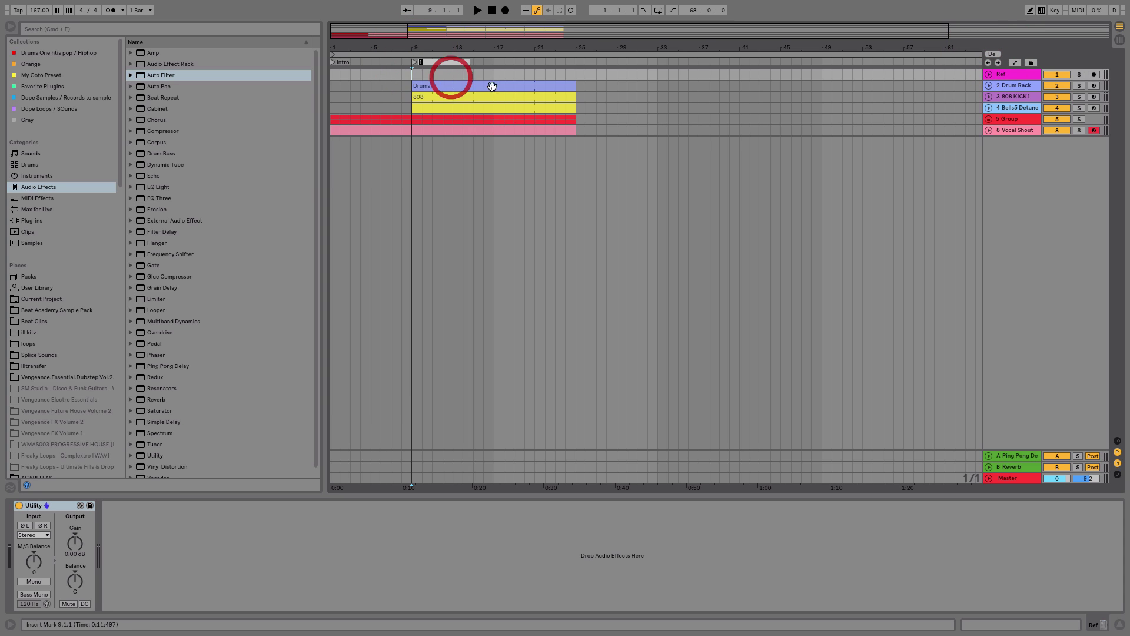
{"action": "left_click", "coordinate": [517, 103]}
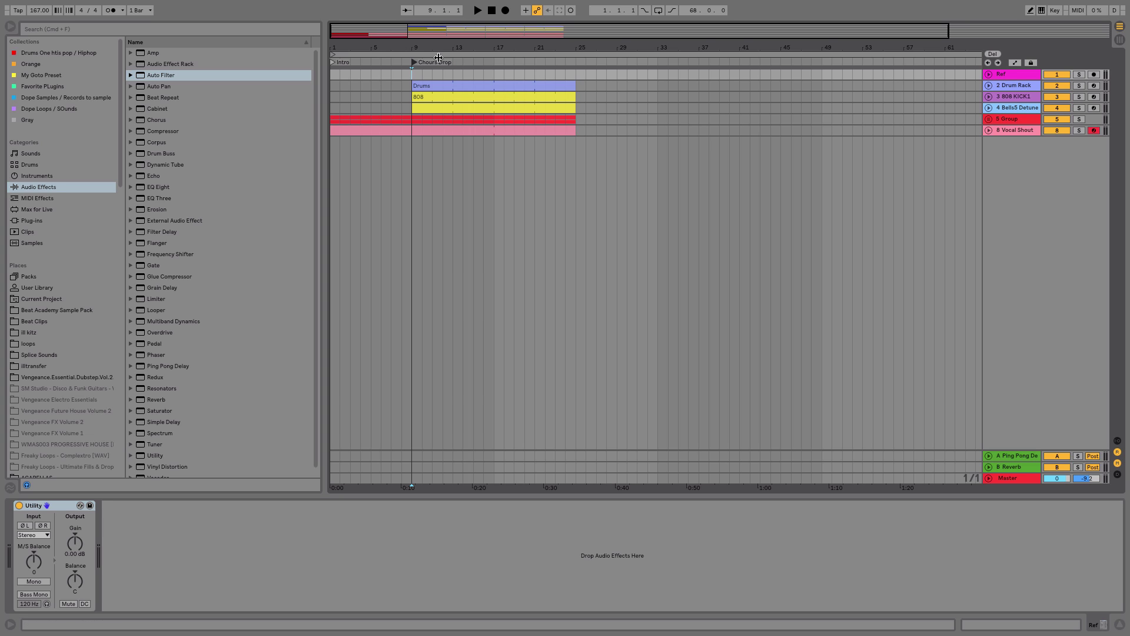
Measure eight bars from the drop and set a locator named 1st Verse at bar 17.
{"action": "left_click_drag", "start_coordinate": [414, 77], "coordinate": [498, 78]}
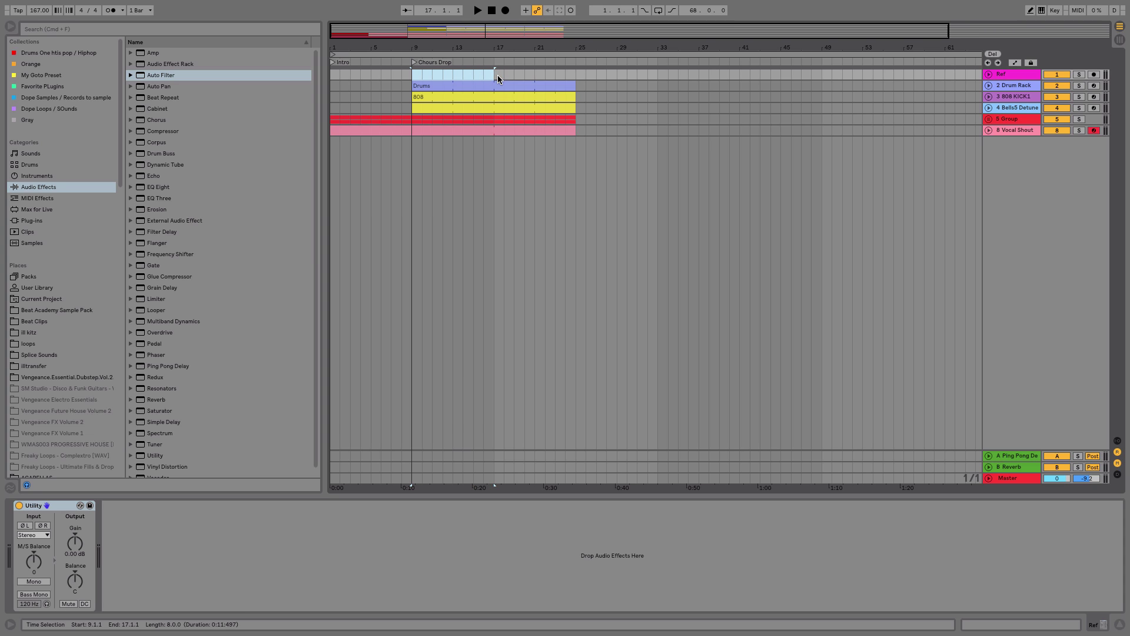
{"action": "left_click", "coordinate": [494, 74]}
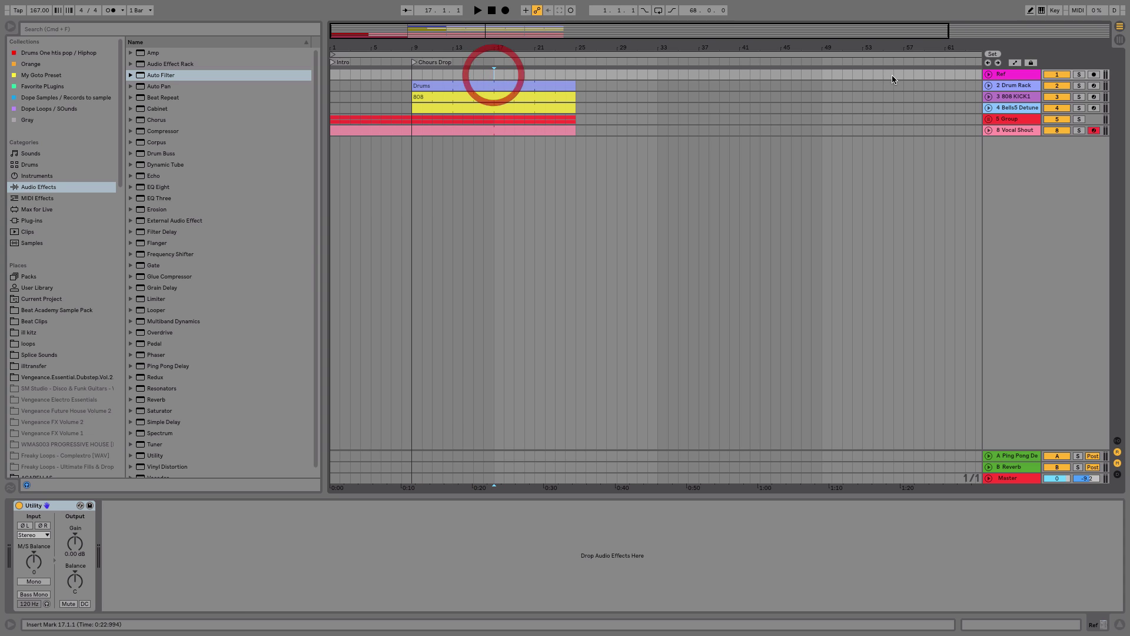
{"action": "left_click", "coordinate": [993, 55]}
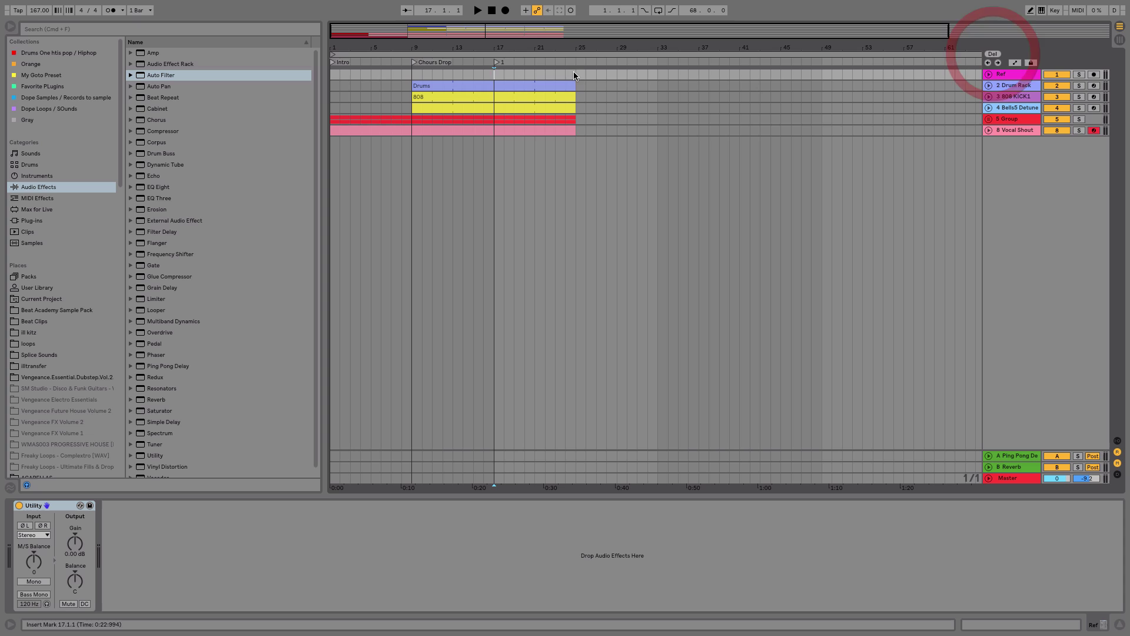
{"action": "right_click", "coordinate": [498, 64]}
{"action": "left_click", "coordinate": [522, 75]}
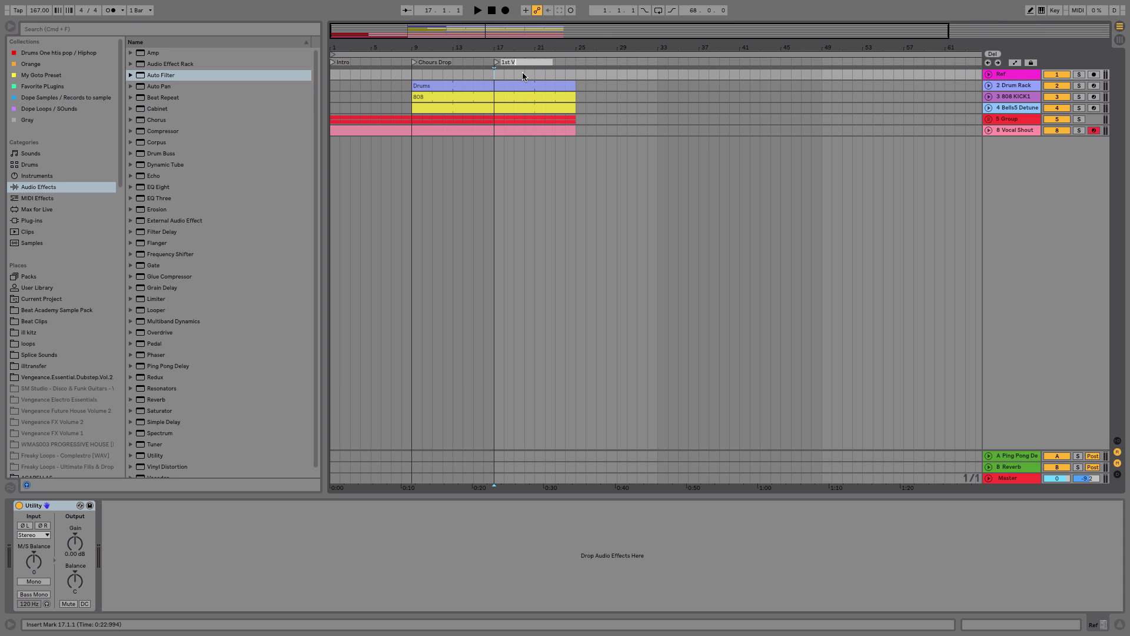
{"action": "type", "text": "1st Verse"}
{"action": "key", "text": "Return"}
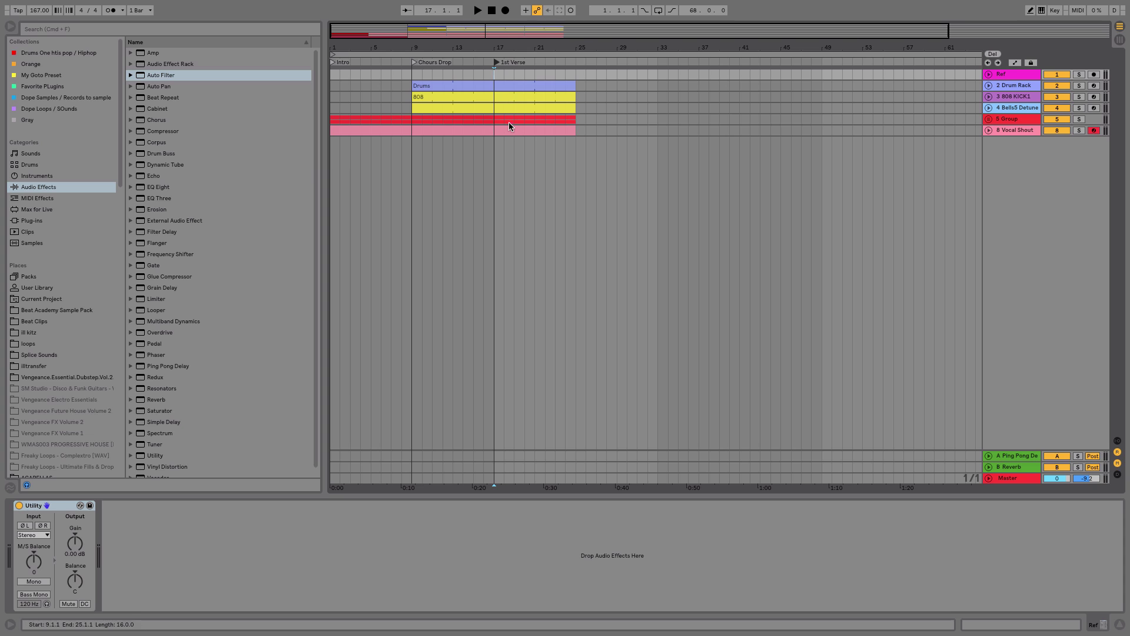
Select bars 17 to 25 on 5 Group, raise the Auto Filter frequency to about 1.86 kHz, and show that parameter's automation.
{"action": "left_click_drag", "start_coordinate": [497, 121], "coordinate": [577, 121]}
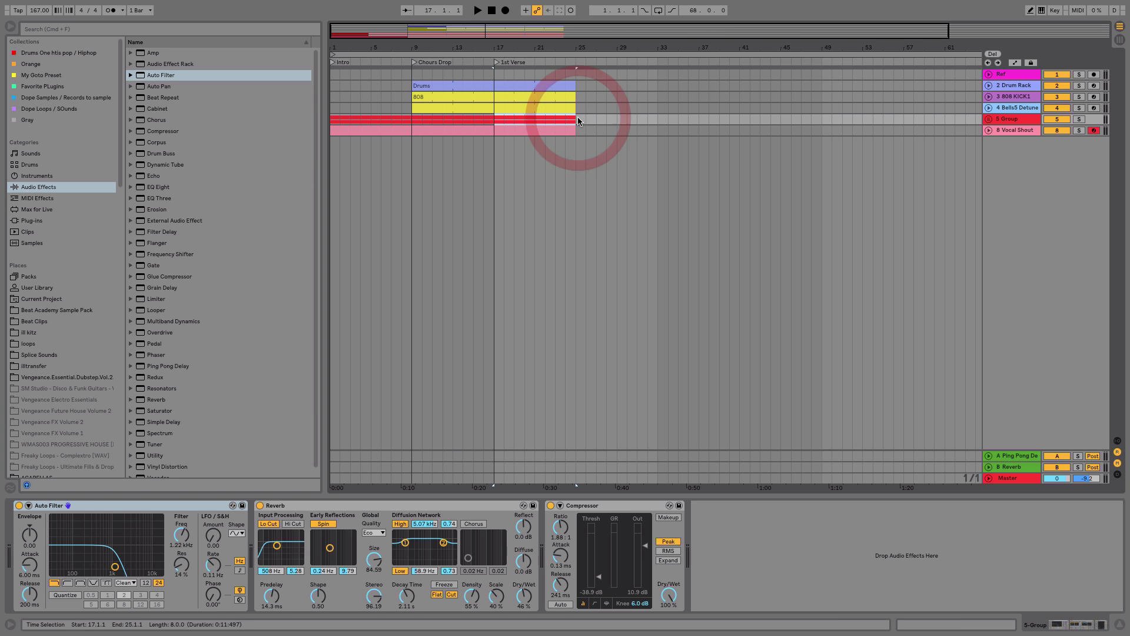
{"action": "left_click", "coordinate": [188, 532]}
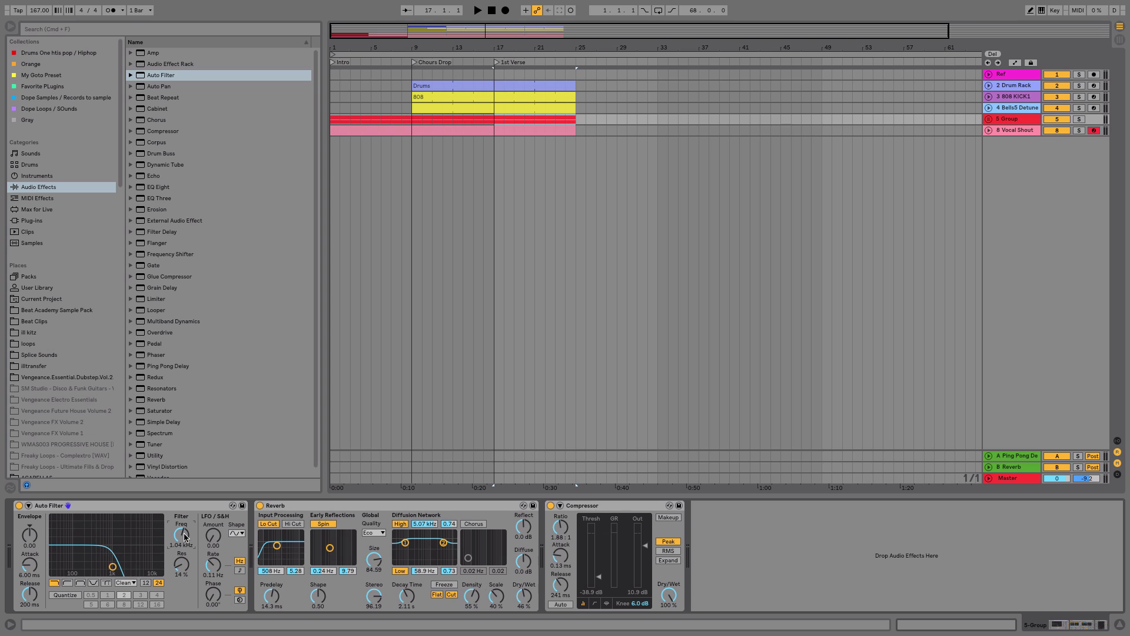
{"action": "left_click_drag", "start_coordinate": [187, 536], "coordinate": [186, 521]}
{"action": "right_click", "coordinate": [182, 536]}
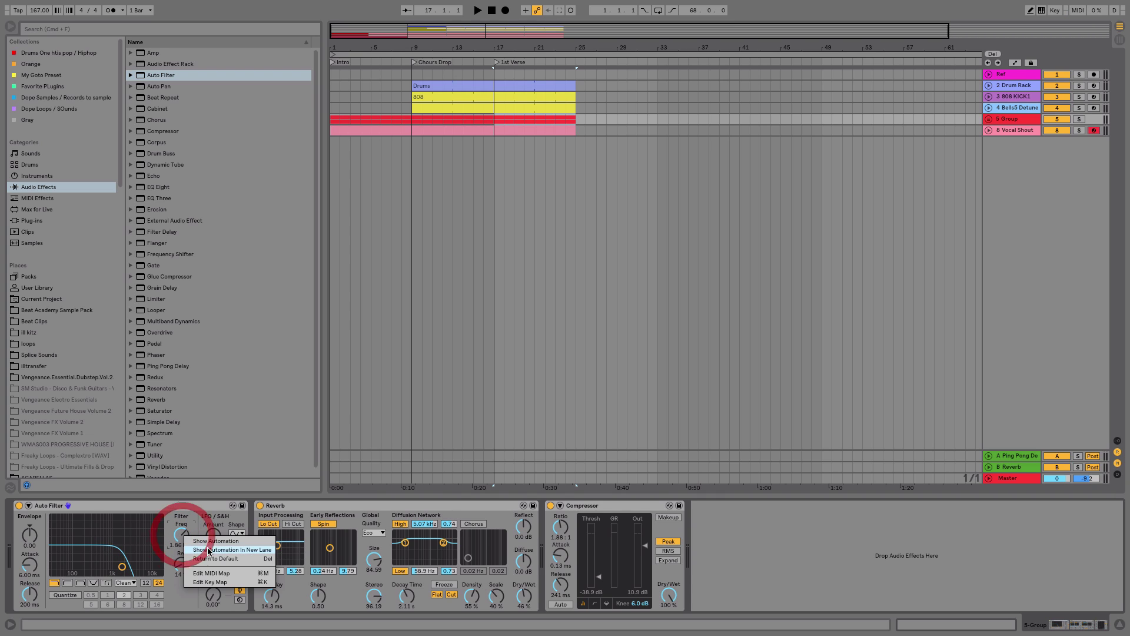
{"action": "left_click", "coordinate": [203, 541]}
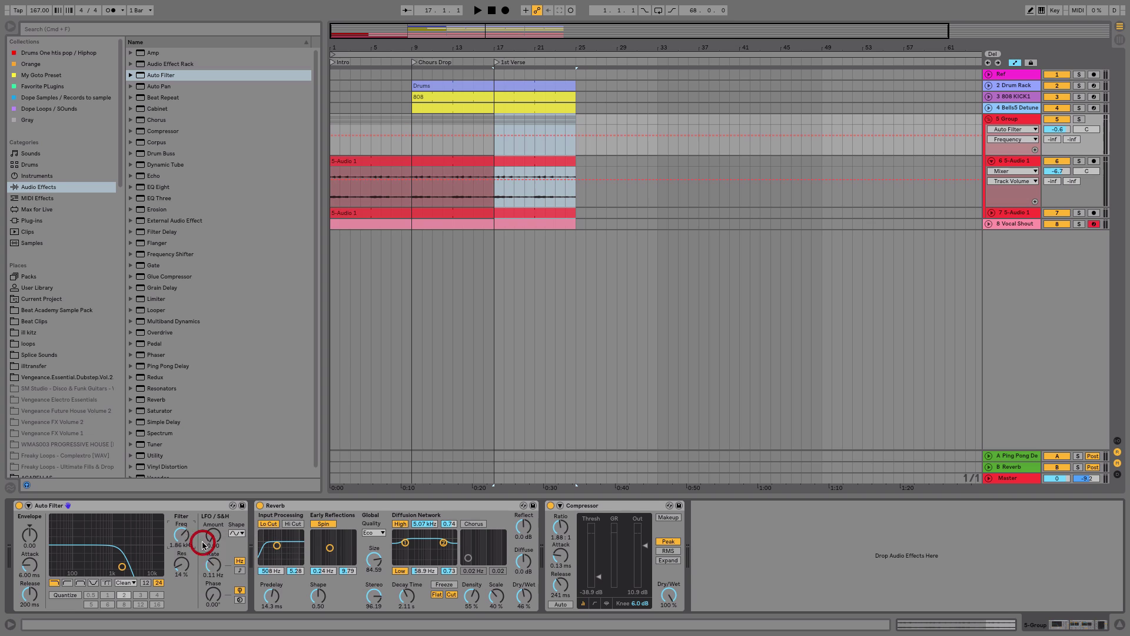
Lower the 5 Group filter frequency automation across bars 17 to 25 to about 174 Hz while playing the verse.
{"action": "left_click", "coordinate": [498, 141]}
{"action": "left_click_drag", "start_coordinate": [516, 142], "coordinate": [540, 148]}
{"action": "left_click", "coordinate": [578, 135]}
{"action": "key", "text": "space"}
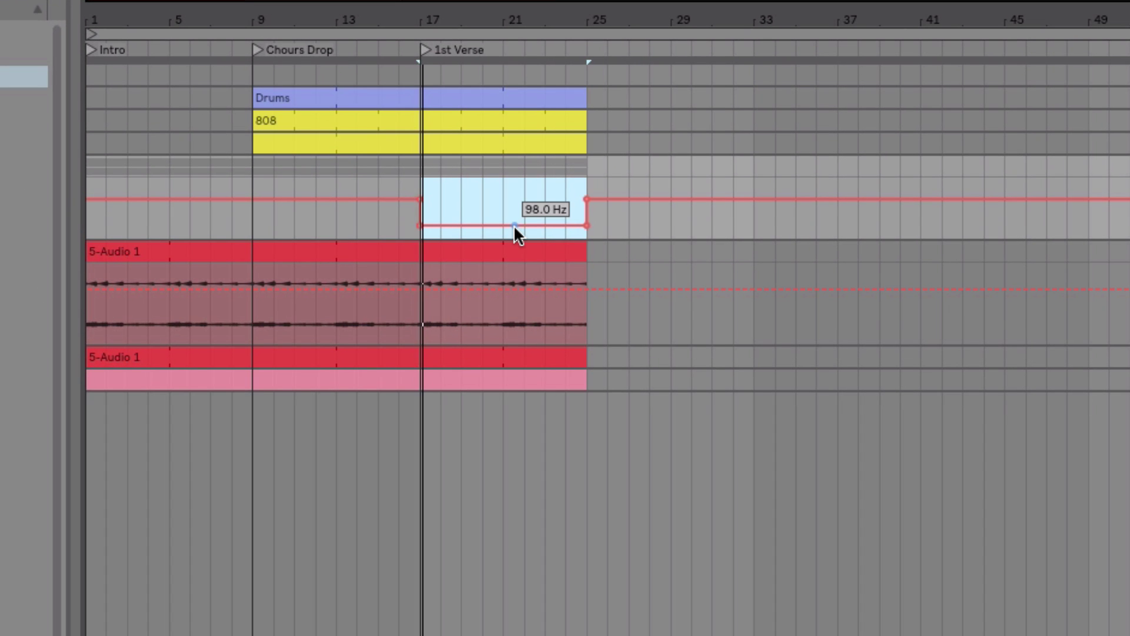
{"action": "left_click_drag", "start_coordinate": [527, 231], "coordinate": [529, 221]}
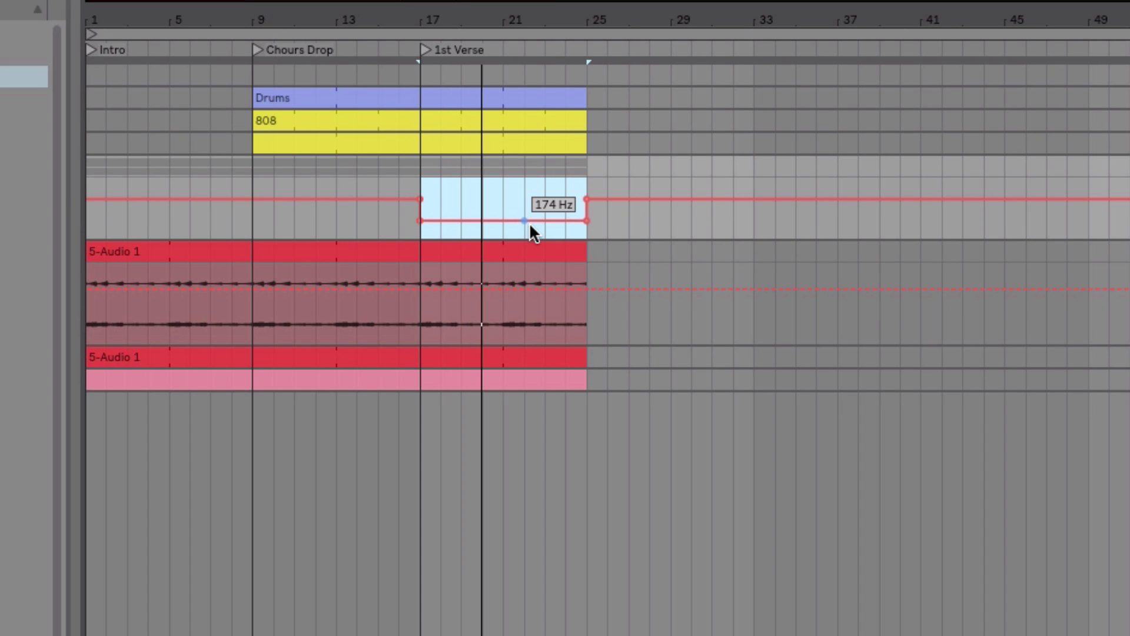
{"action": "left_click", "coordinate": [619, 219]}
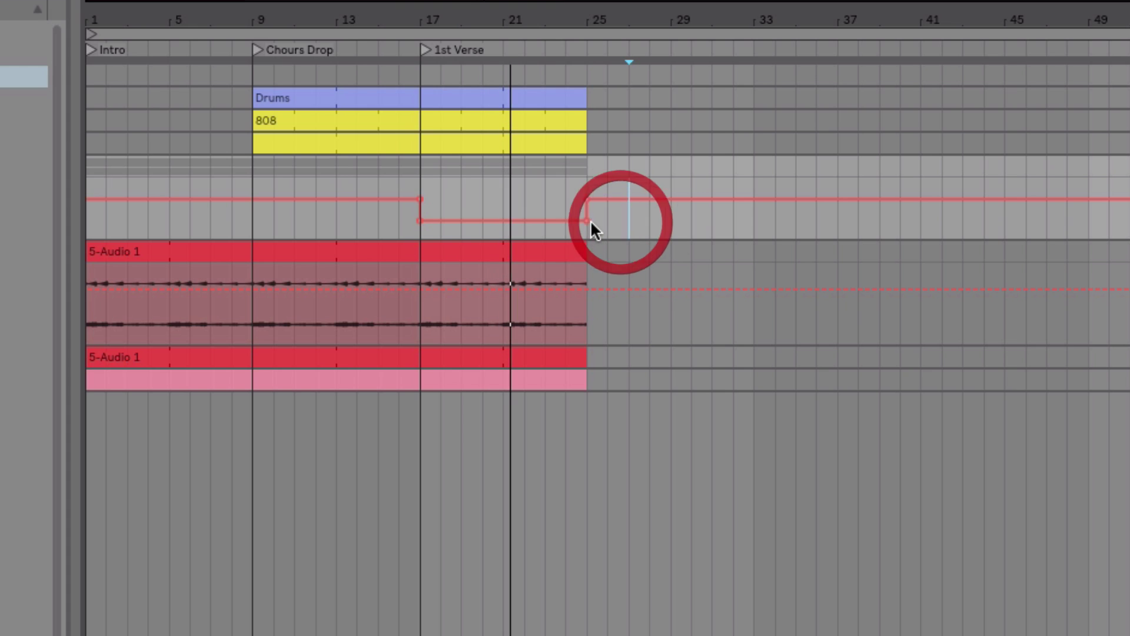
Try removing the low 5 Group filter automation point at bar 25 so the frequency ramps up across bars 17 to 25.
{"action": "left_click", "coordinate": [587, 221]}
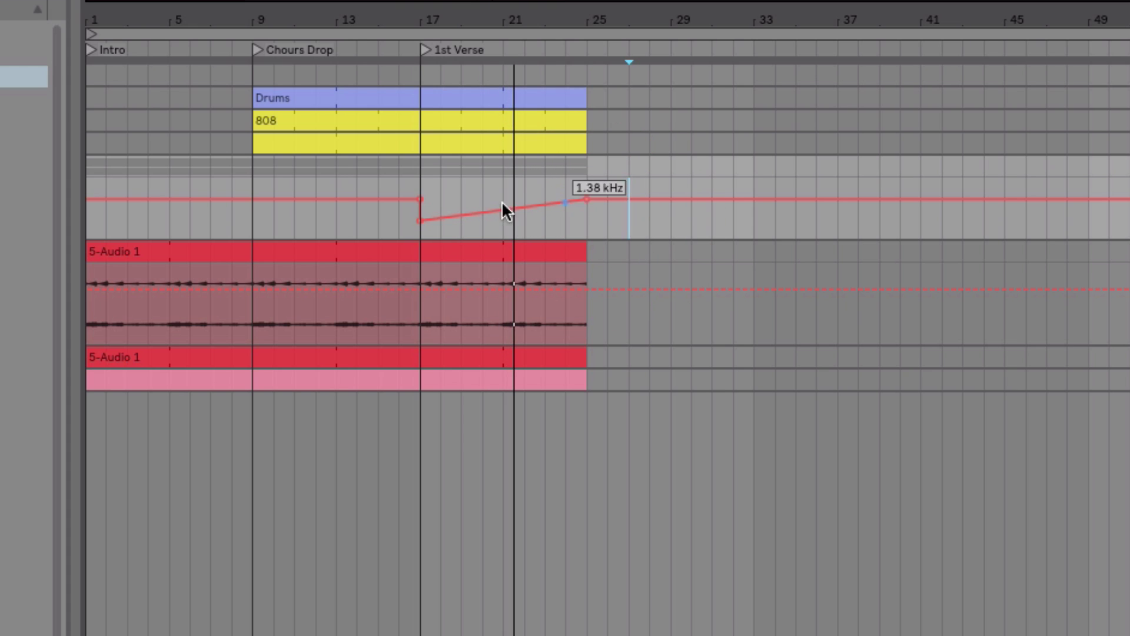
{"action": "left_click", "coordinate": [587, 222]}
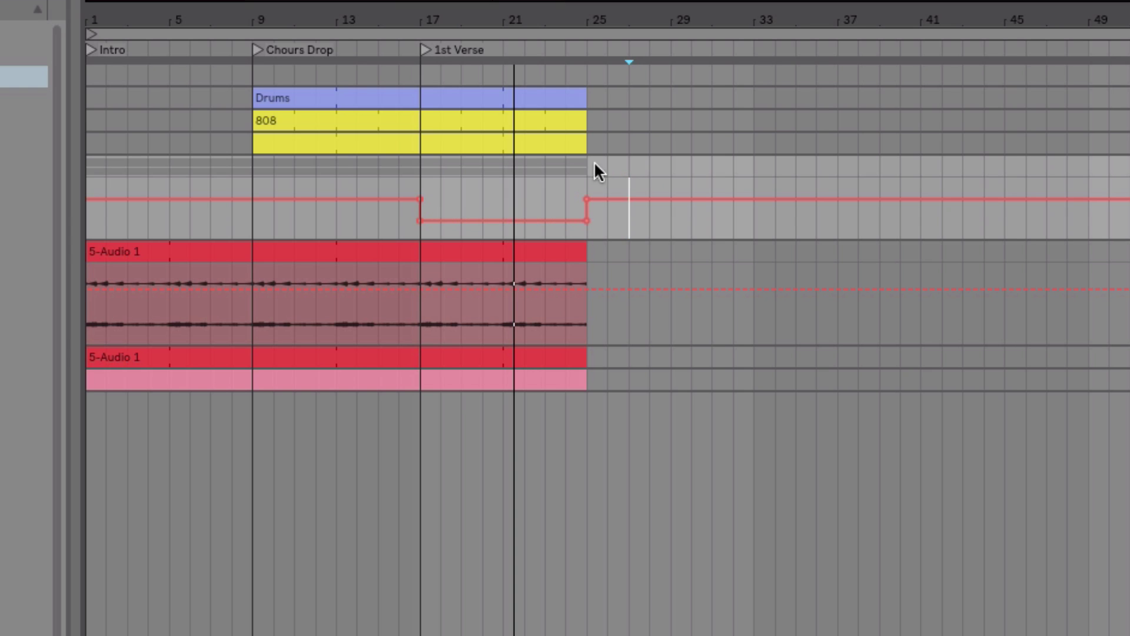
Hide the automation, split all clips at bars 17 and 25, and duplicate that eight-bar section to bars 25 to 33.
{"action": "key", "text": "a"}
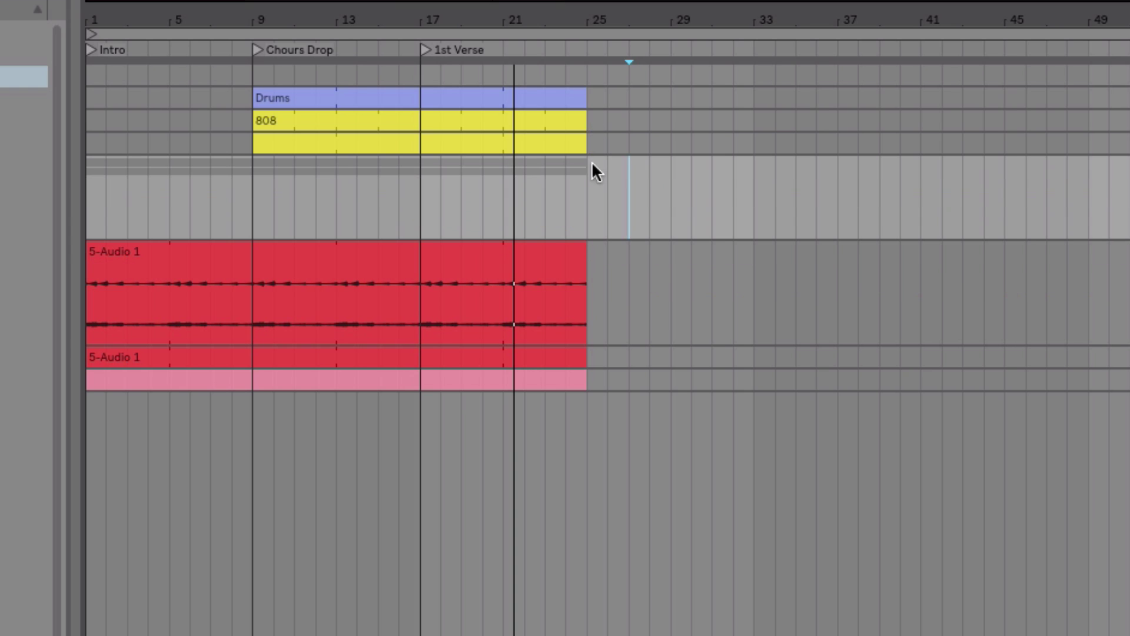
{"action": "left_click_drag", "start_coordinate": [591, 209], "coordinate": [442, 105]}
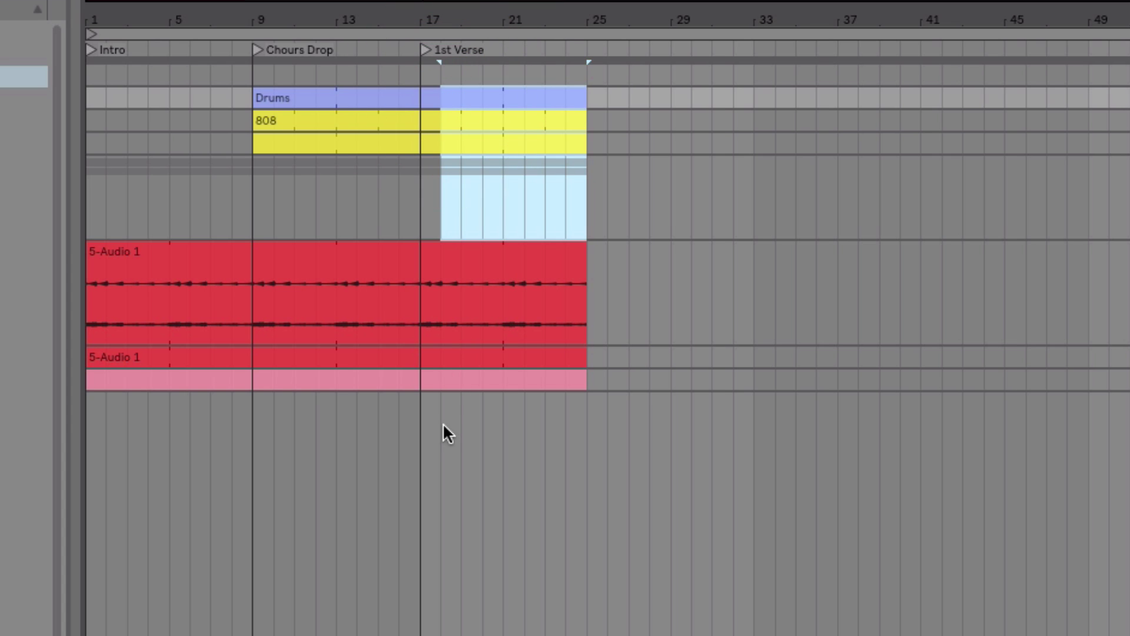
{"action": "mouse_move", "coordinate": [423, 422]}
{"action": "left_mouse_down"}
{"action": "mouse_move", "coordinate": [540, 123]}
{"action": "mouse_move", "coordinate": [588, 93]}
{"action": "left_mouse_up"}
{"action": "key", "text": "ctrl+e"}
{"action": "key", "text": "ctrl+d"}
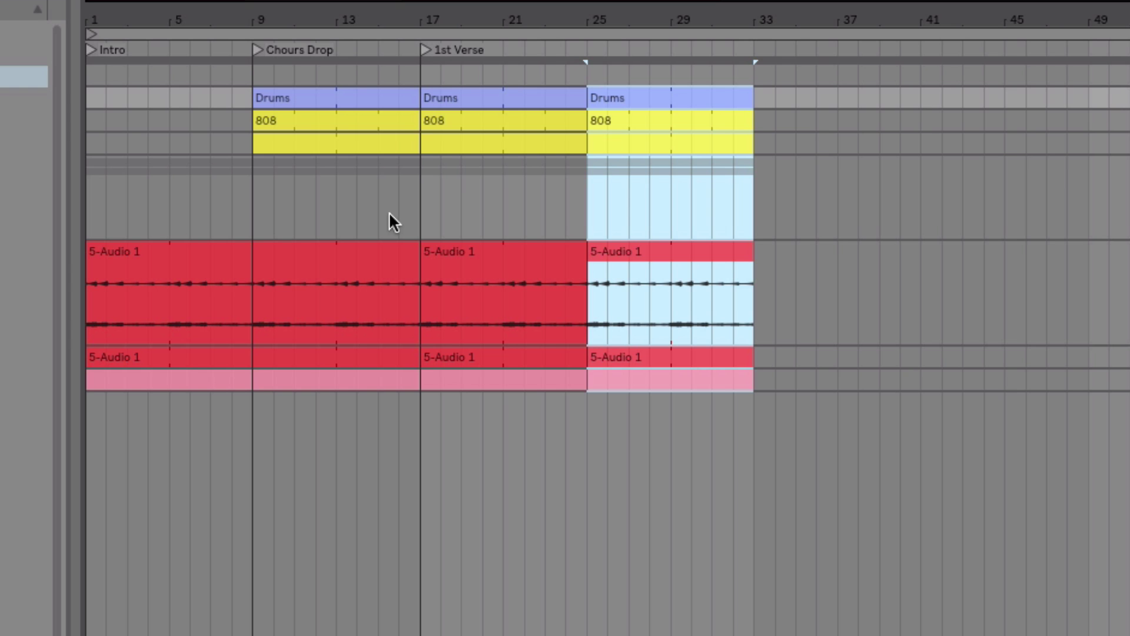
Play from bar 17, show the 5 Group automation, and remove the low filter point at bar 33 so the frequency ramps up from bar 25.
{"action": "left_click_drag", "start_coordinate": [419, 183], "coordinate": [749, 246]}
{"action": "key", "text": "space"}
{"action": "key", "text": "a"}
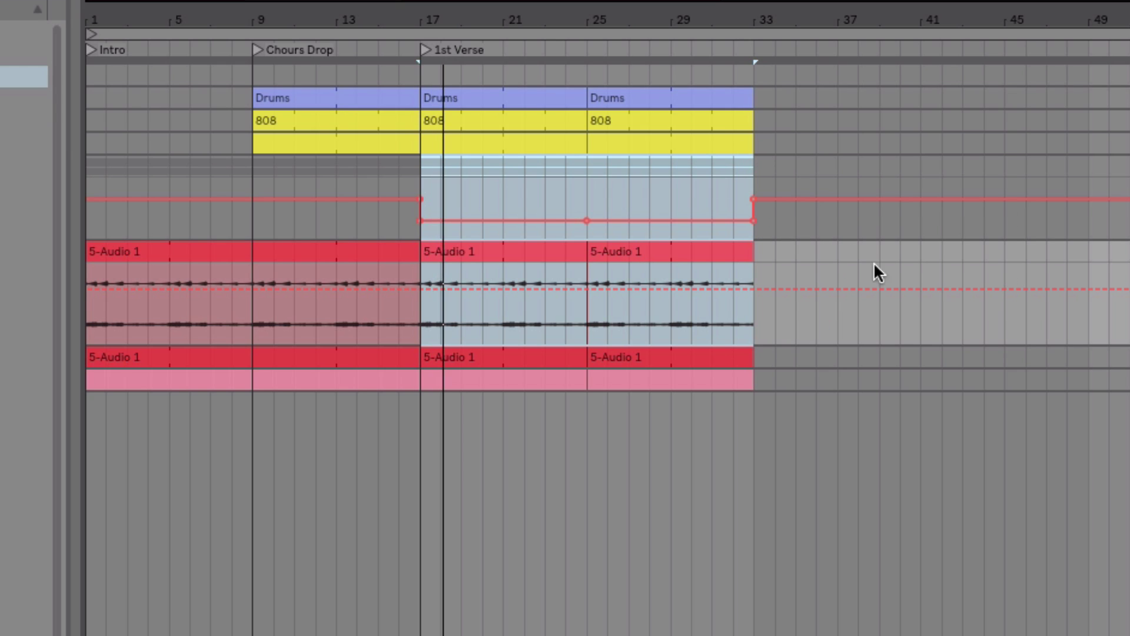
{"action": "left_click", "coordinate": [832, 222]}
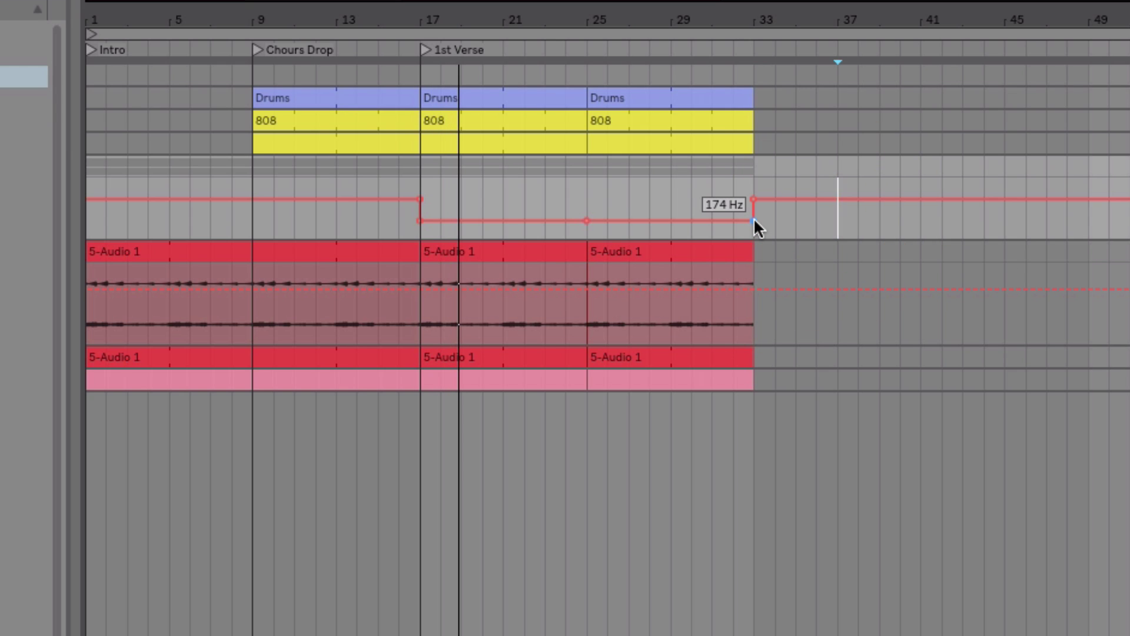
{"action": "left_click", "coordinate": [754, 221]}
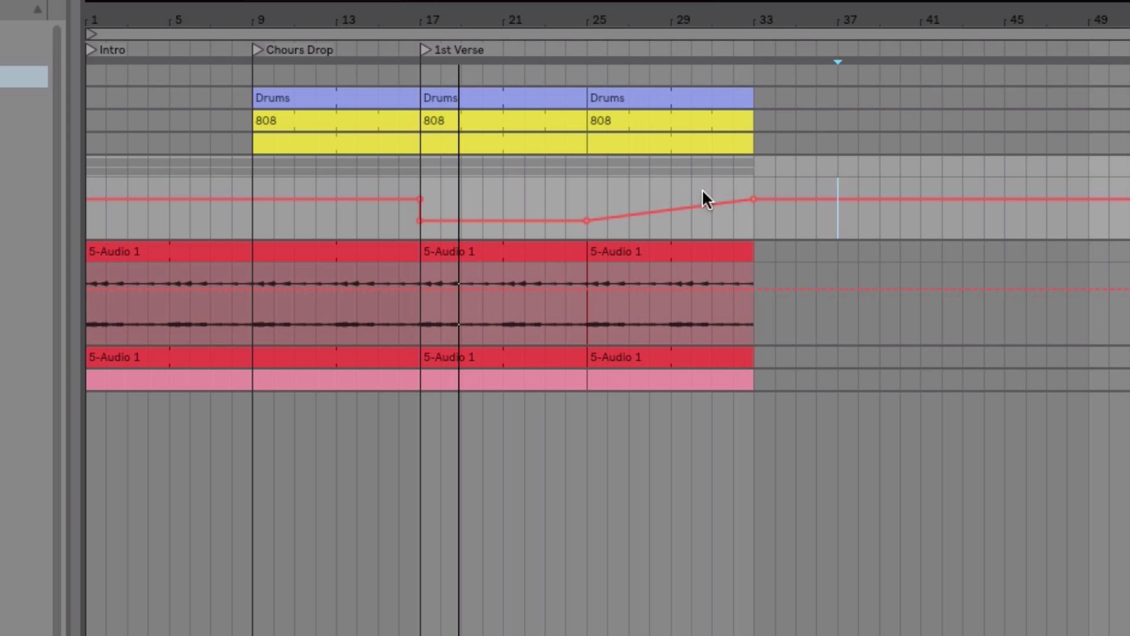
Copy bars 9 to 17 of all tracks to bar 33 and set a locator named Chorus there.
{"action": "mouse_move", "coordinate": [252, 434]}
{"action": "left_mouse_down"}
{"action": "mouse_move", "coordinate": [380, 69]}
{"action": "mouse_move", "coordinate": [425, 86]}
{"action": "mouse_move", "coordinate": [422, 96]}
{"action": "left_mouse_up"}
{"action": "left_click_drag", "start_coordinate": [315, 96], "coordinate": [821, 105]}
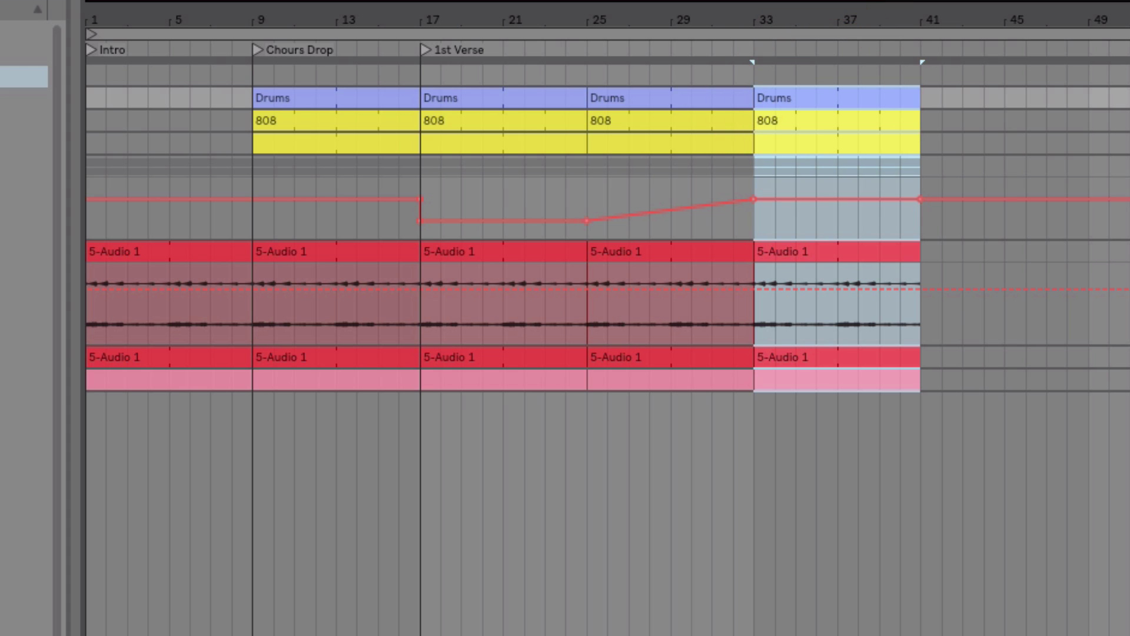
{"action": "left_click", "coordinate": [1116, 62]}
{"action": "right_click", "coordinate": [758, 45]}
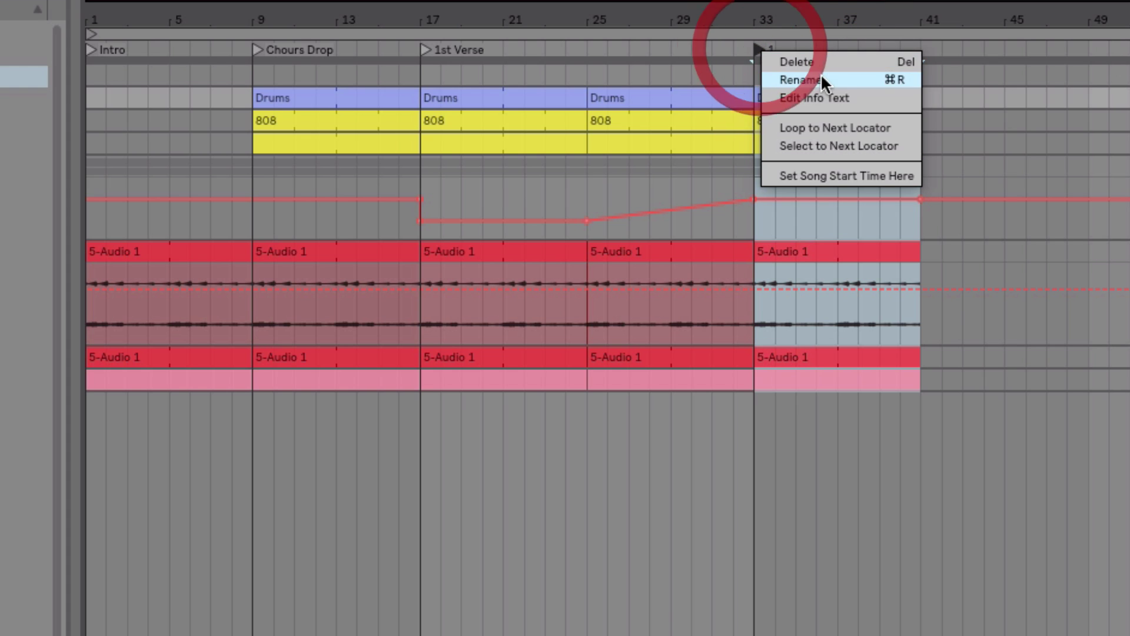
{"action": "left_click", "coordinate": [818, 83]}
{"action": "type", "text": "Chorus"}
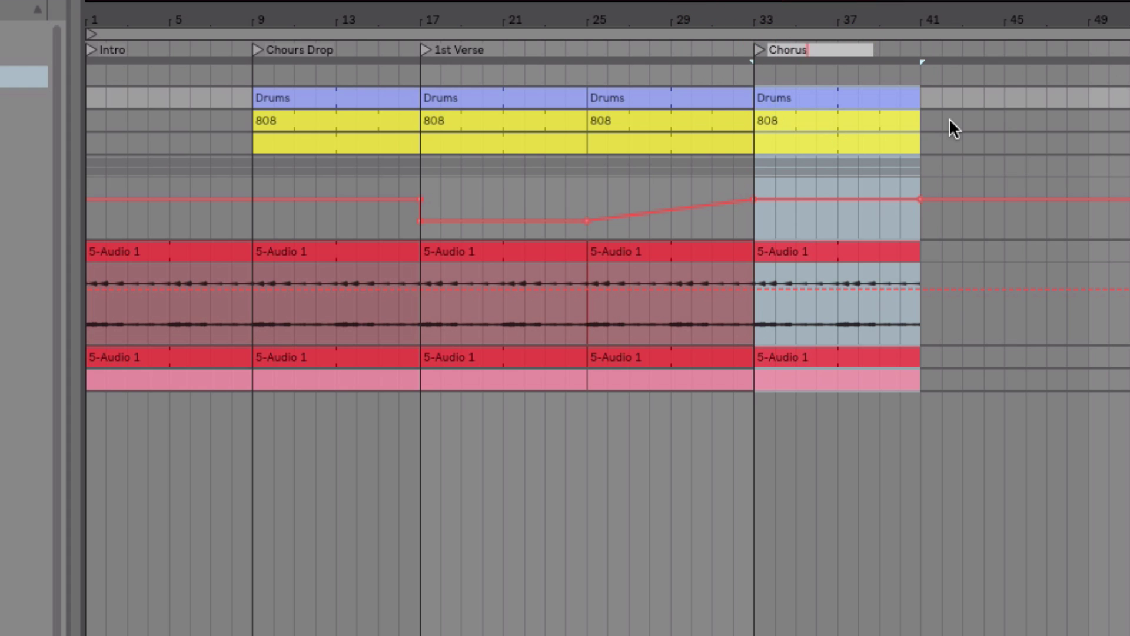
{"action": "key", "text": "Return"}
Play from bar 25 to hear the filter rise toward the Chorus locator.
{"action": "left_click", "coordinate": [583, 184]}
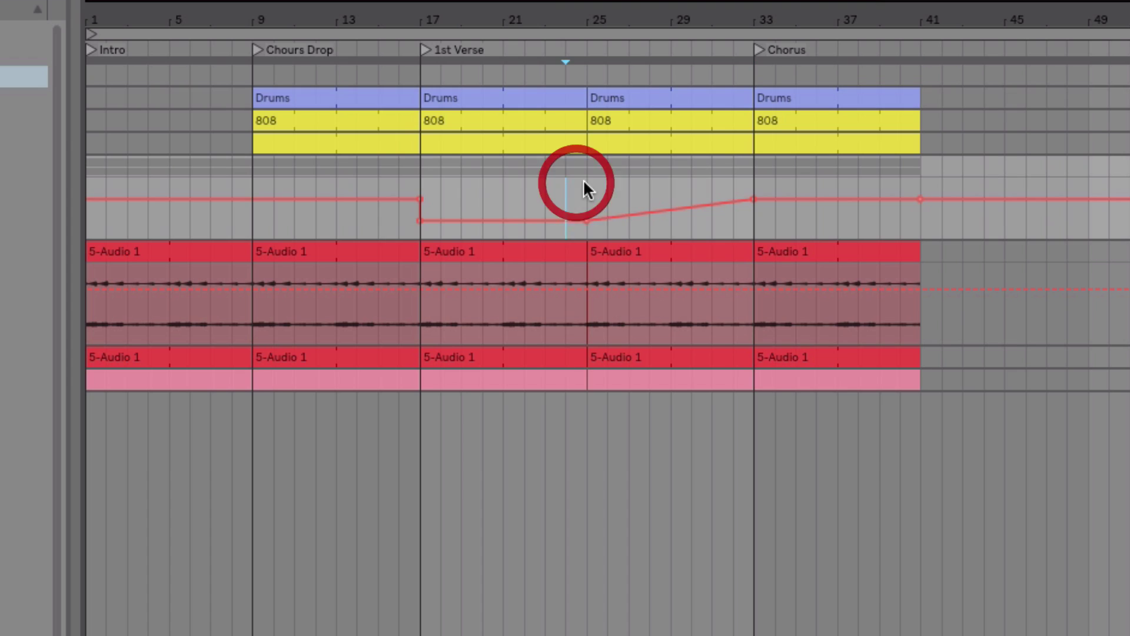
{"action": "key", "text": "space"}
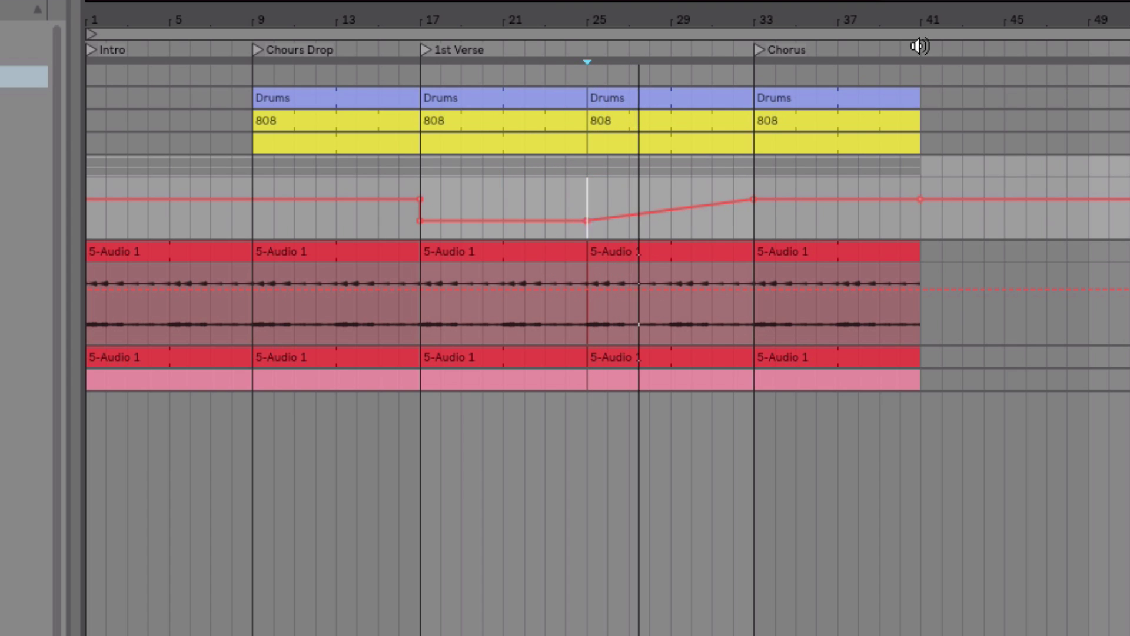
{"action": "left_click_drag", "start_coordinate": [762, 25], "coordinate": [788, 28]}
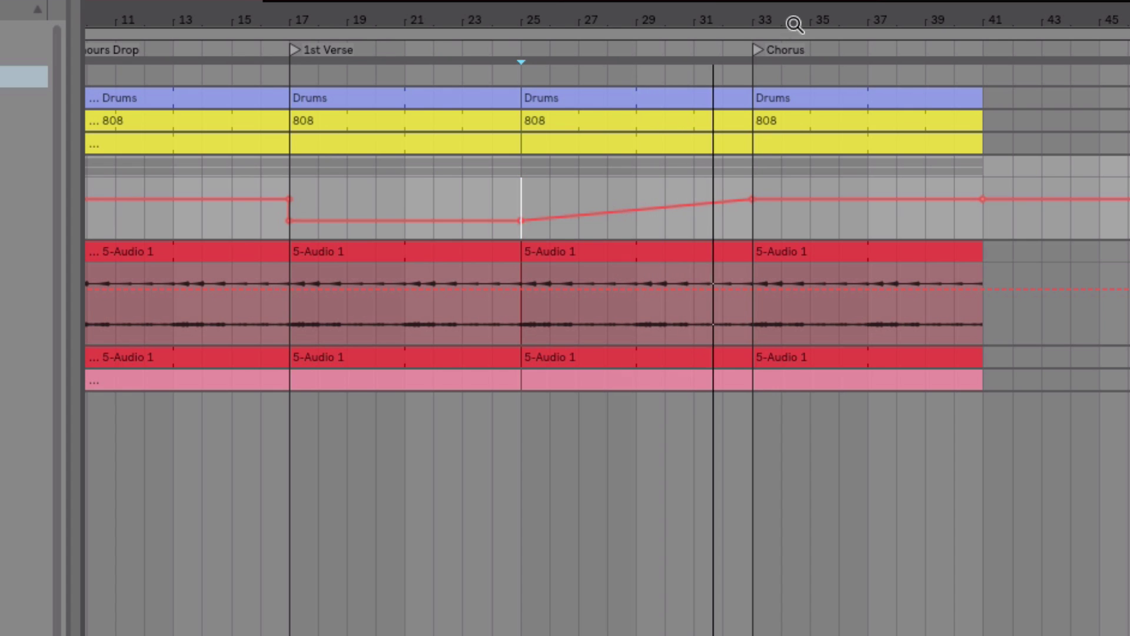
{"action": "left_click_drag", "start_coordinate": [792, 20], "coordinate": [794, 30]}
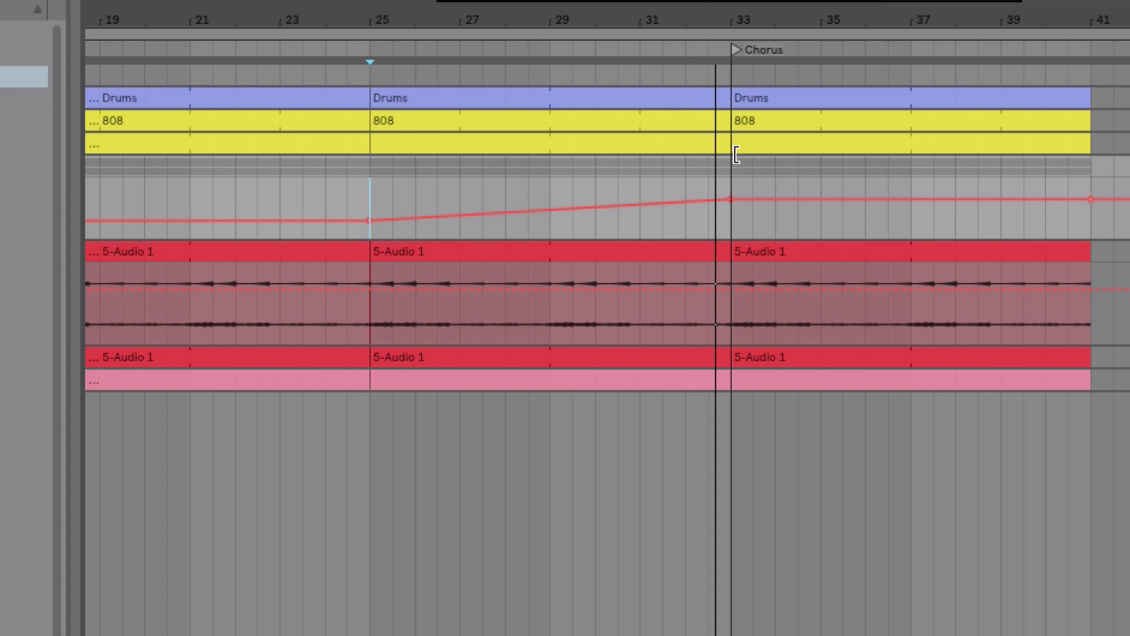
{"action": "key", "text": "space"}
Delete the drums, 808 and bells in the last bar before the chorus, bars 32 to 33, and play the transition.
{"action": "left_click_drag", "start_coordinate": [692, 168], "coordinate": [728, 91]}
{"action": "key", "text": "Delete"}
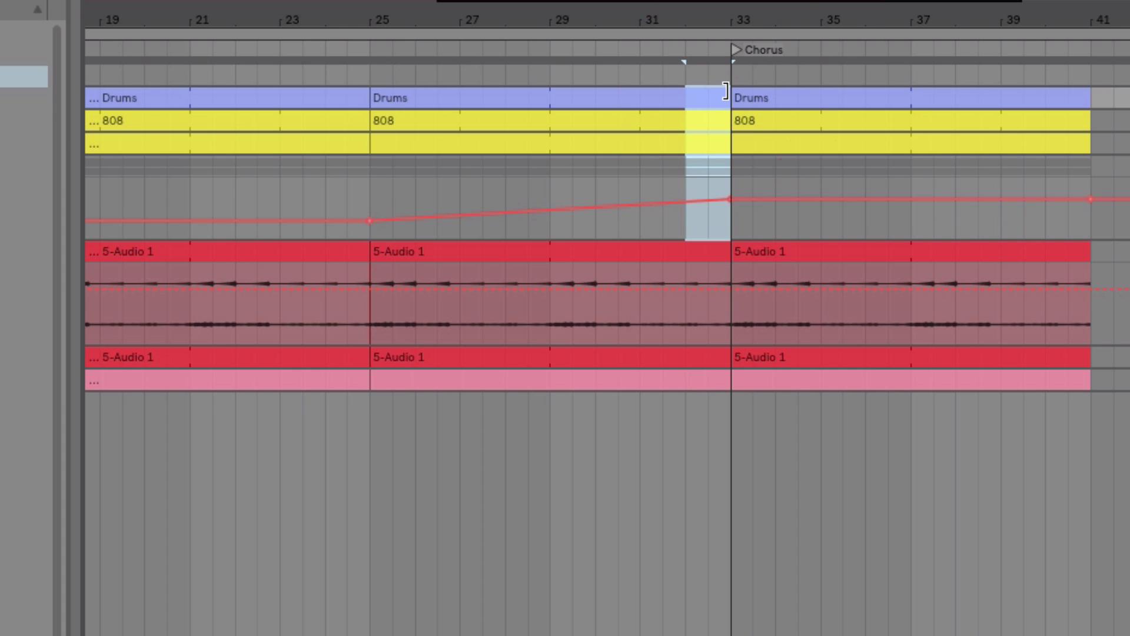
{"action": "left_click", "coordinate": [609, 181]}
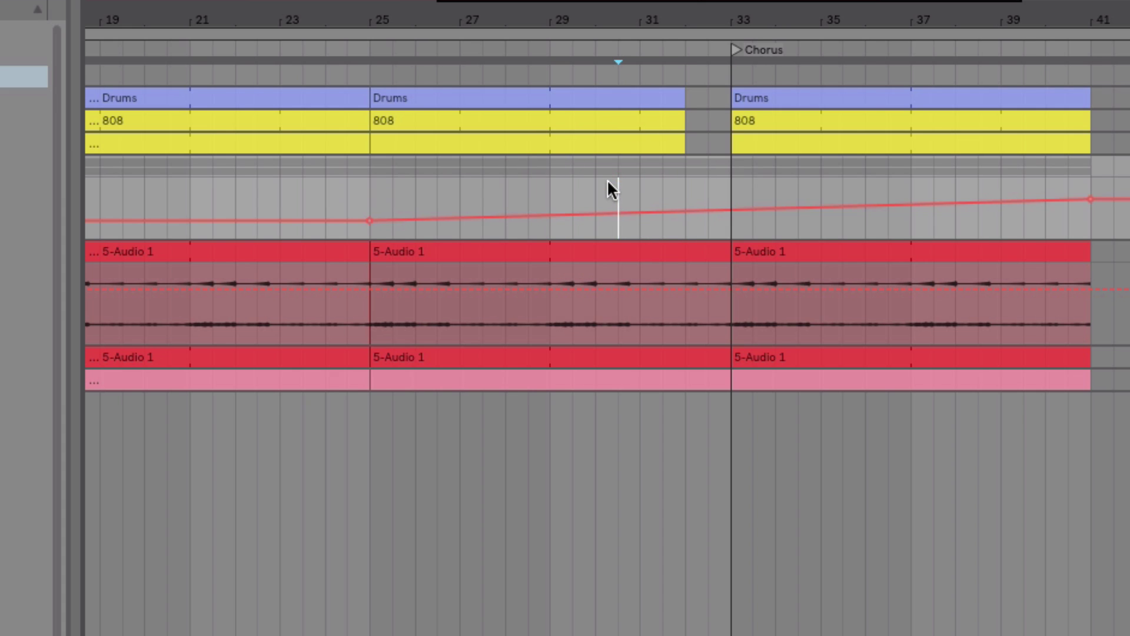
{"action": "key", "text": "space"}
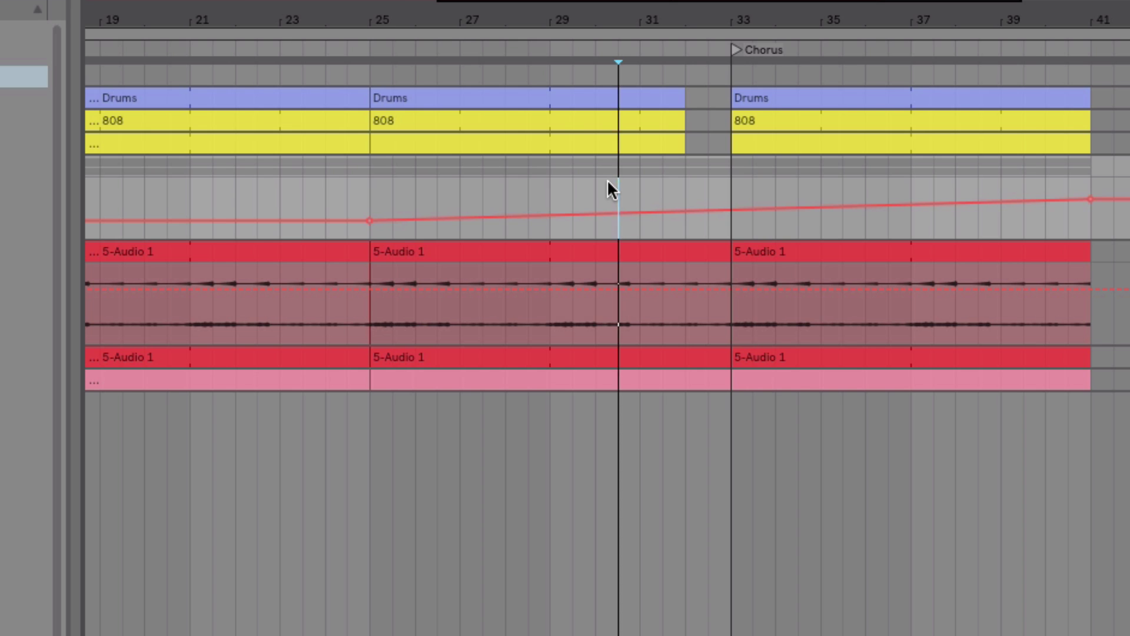
{"action": "left_click_drag", "start_coordinate": [831, 21], "coordinate": [836, 21]}
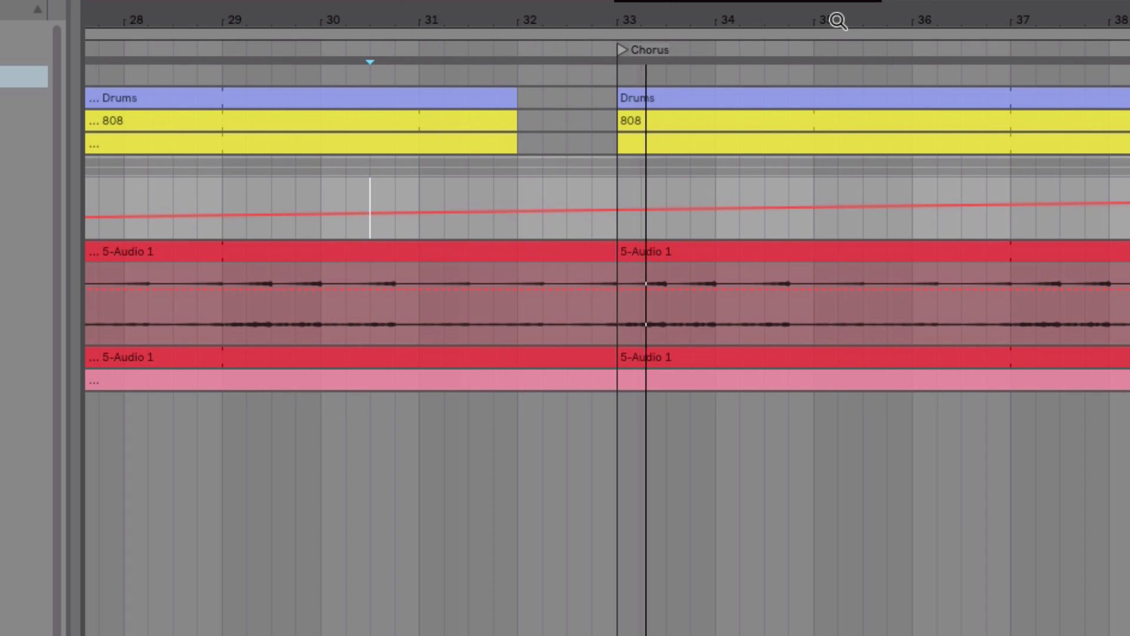
{"action": "left_click_drag", "start_coordinate": [838, 21], "coordinate": [838, 6]}
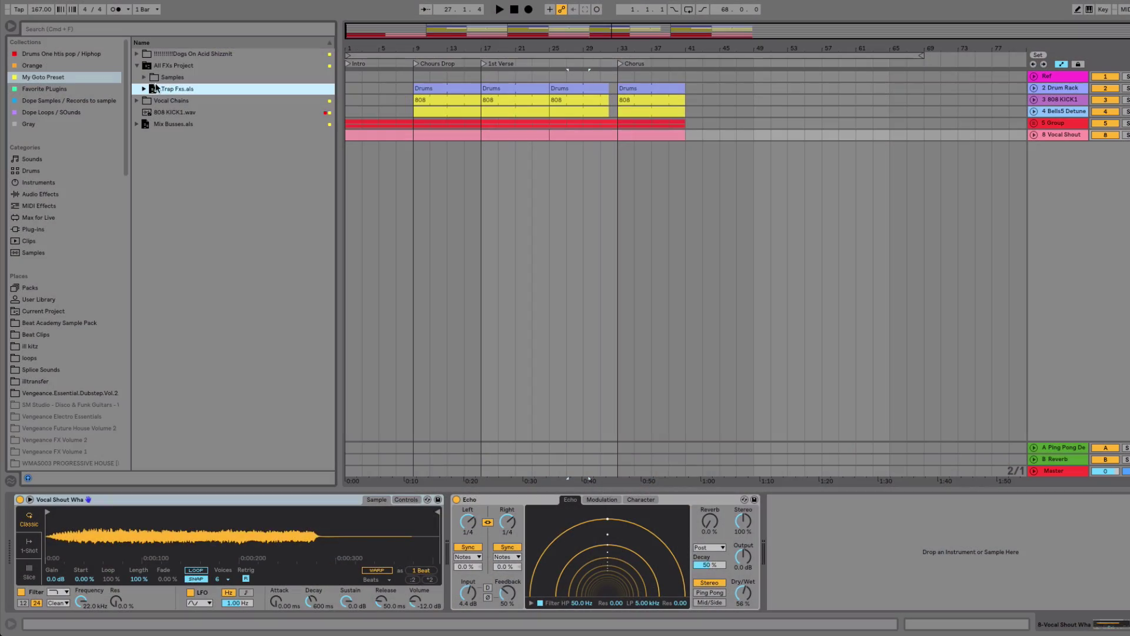
Import the tracks of Trap Fxs.als from the All FXs Project folder below the Vocal Shout track and play from bar 1.
{"action": "left_click", "coordinate": [169, 91]}
{"action": "left_click", "coordinate": [170, 66]}
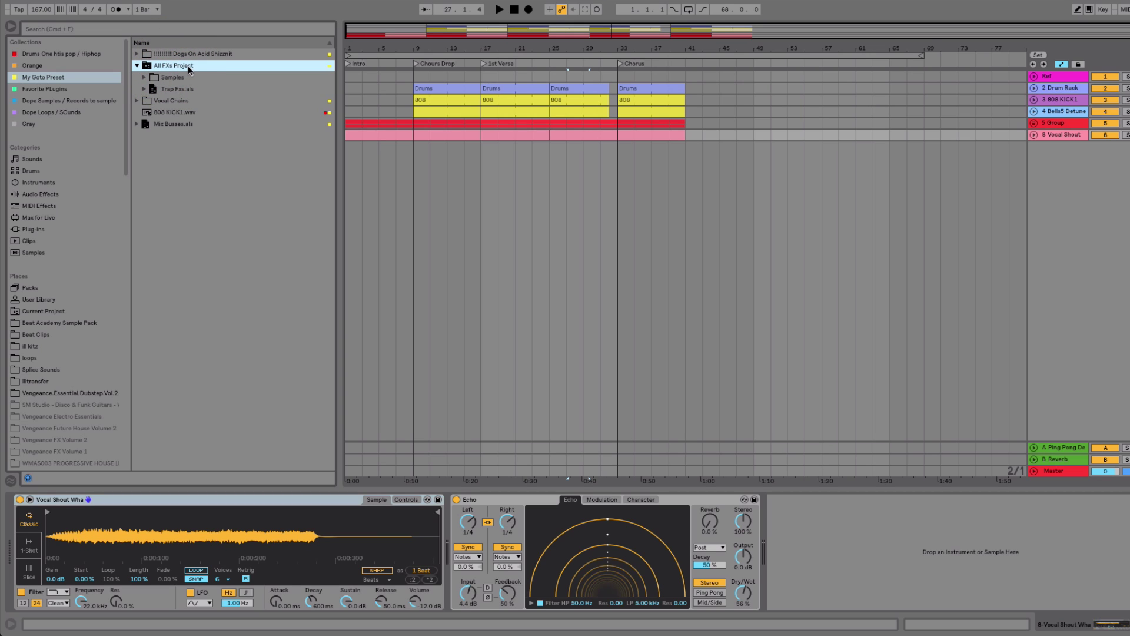
{"action": "left_click", "coordinate": [185, 88]}
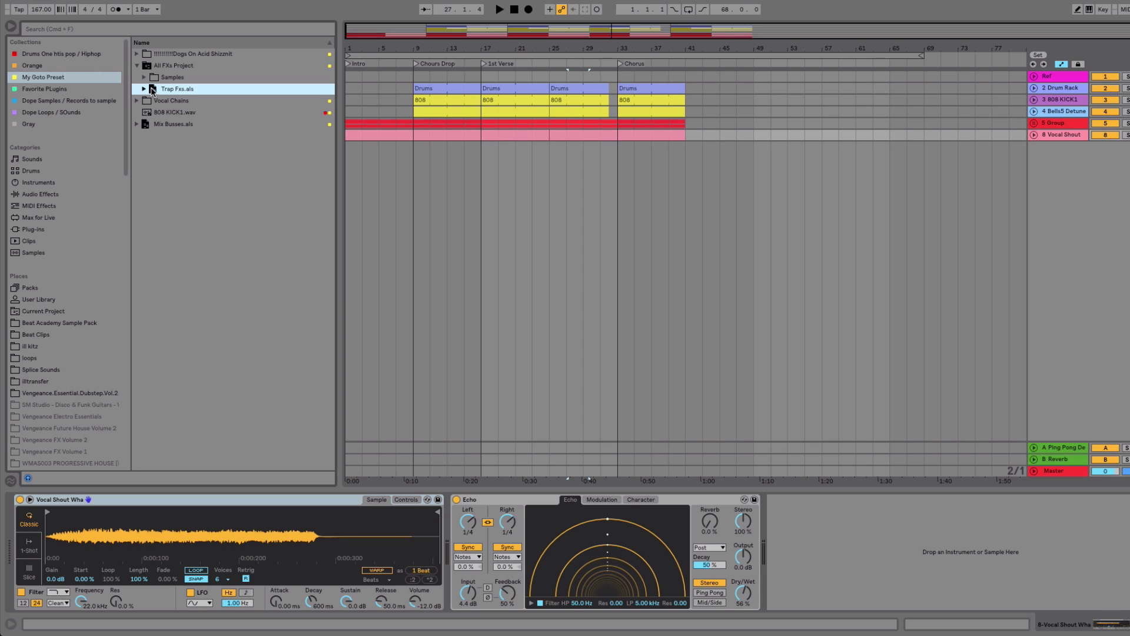
{"action": "left_click_drag", "start_coordinate": [151, 90], "coordinate": [459, 185]}
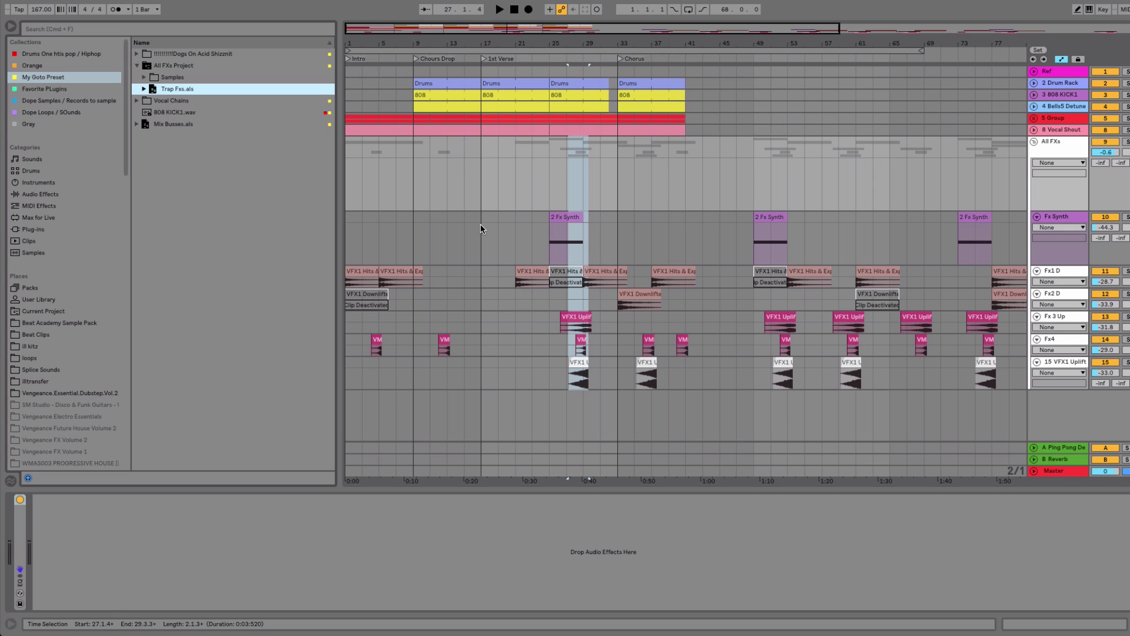
{"action": "left_click", "coordinate": [349, 179]}
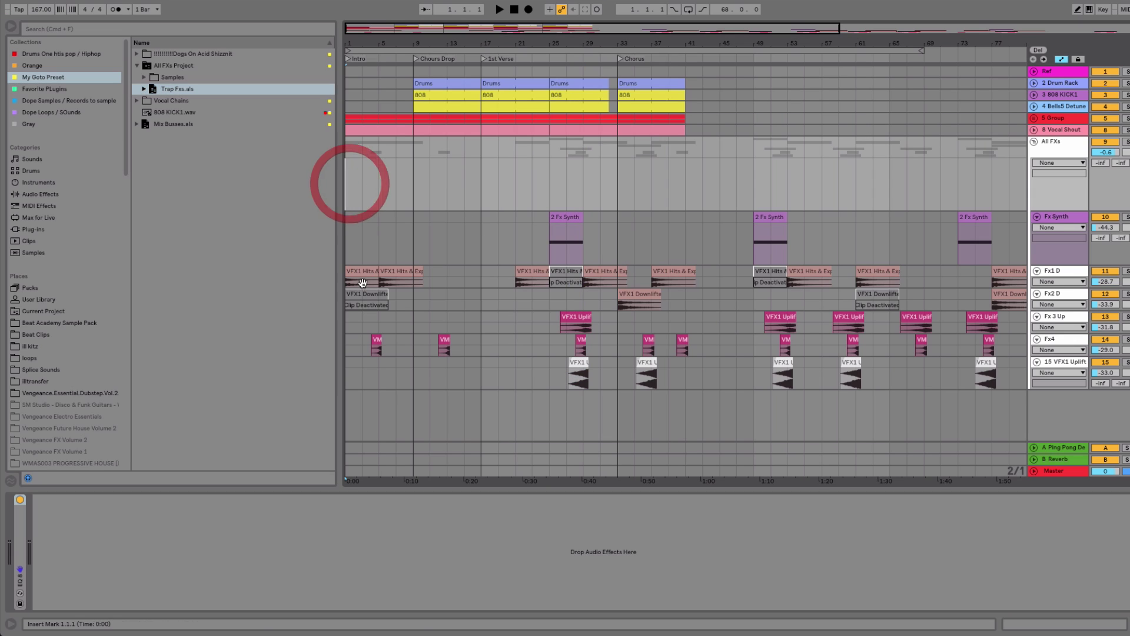
{"action": "key", "text": "space"}
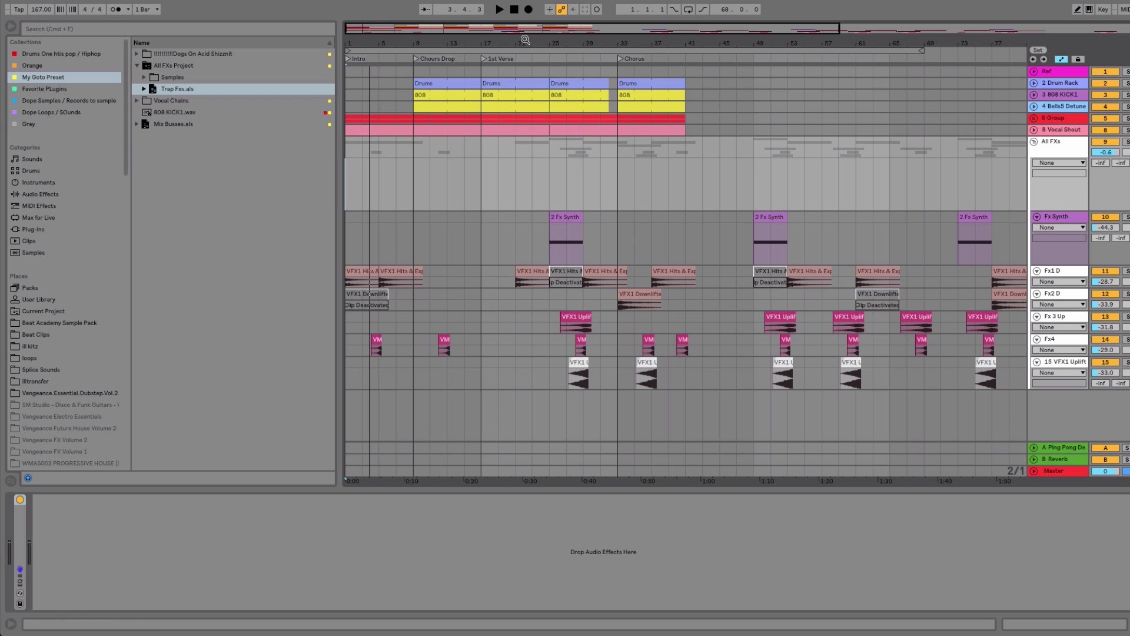
Move the first Fx Synth clip to bars 29 to 33 and the nearby uplifter and crash clips to end at bar 33.
{"action": "left_click_drag", "start_coordinate": [576, 42], "coordinate": [525, 218]}
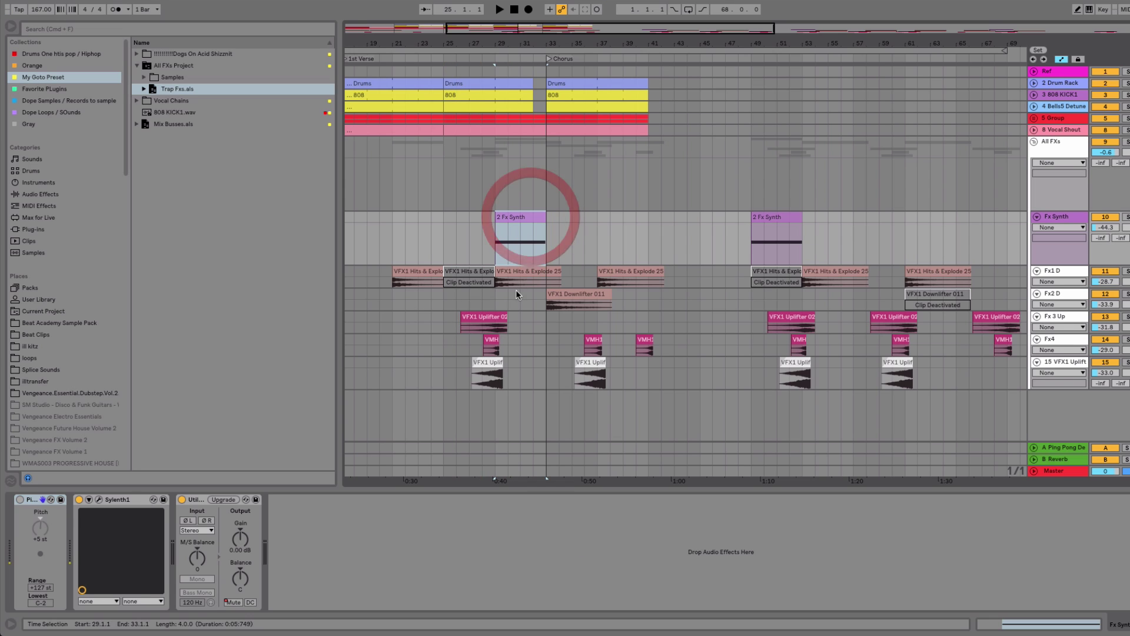
{"action": "mouse_move", "coordinate": [493, 326]}
{"action": "left_mouse_down"}
{"action": "mouse_move", "coordinate": [537, 323]}
{"action": "mouse_move", "coordinate": [487, 342]}
{"action": "mouse_move", "coordinate": [540, 345]}
{"action": "mouse_move", "coordinate": [535, 377]}
{"action": "left_mouse_up"}
{"action": "left_click", "coordinate": [484, 360]}
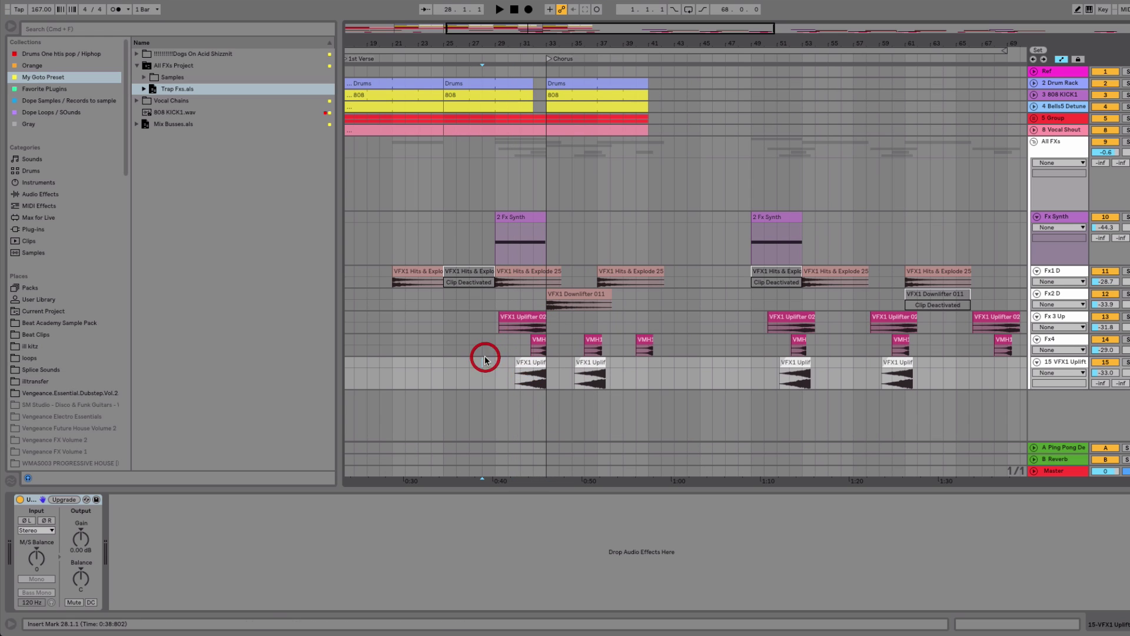
Play from the VFX1 Hits & Explode 25 clip at bar 29 to hear the effects leading into the chorus.
{"action": "left_click", "coordinate": [506, 269]}
{"action": "key", "text": "space"}
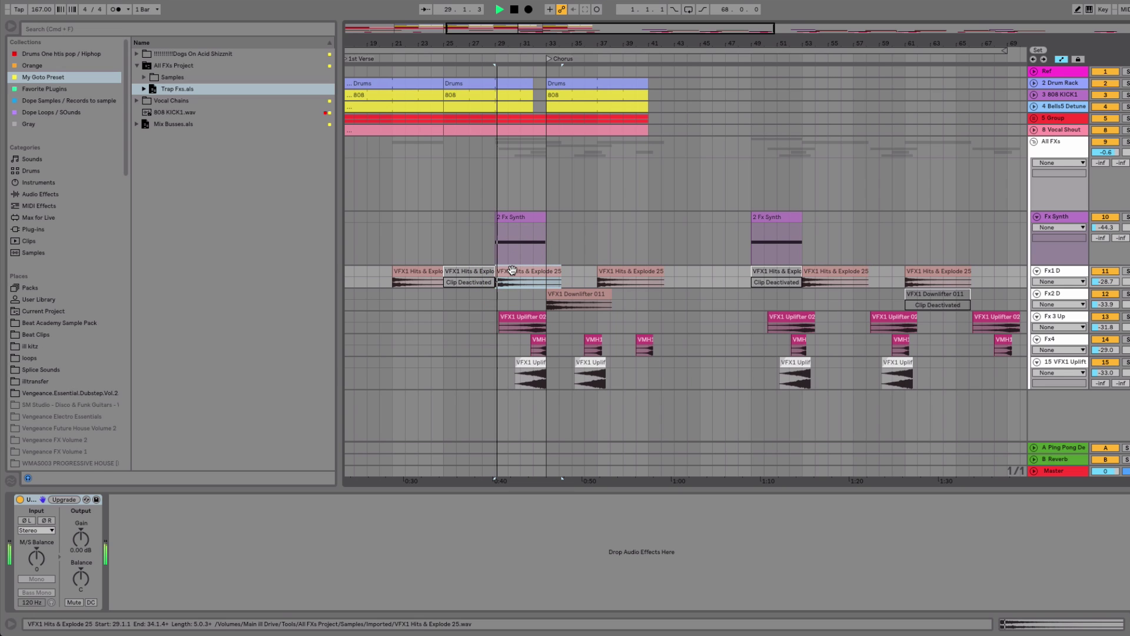
{"action": "left_click_drag", "start_coordinate": [535, 39], "coordinate": [535, 43]}
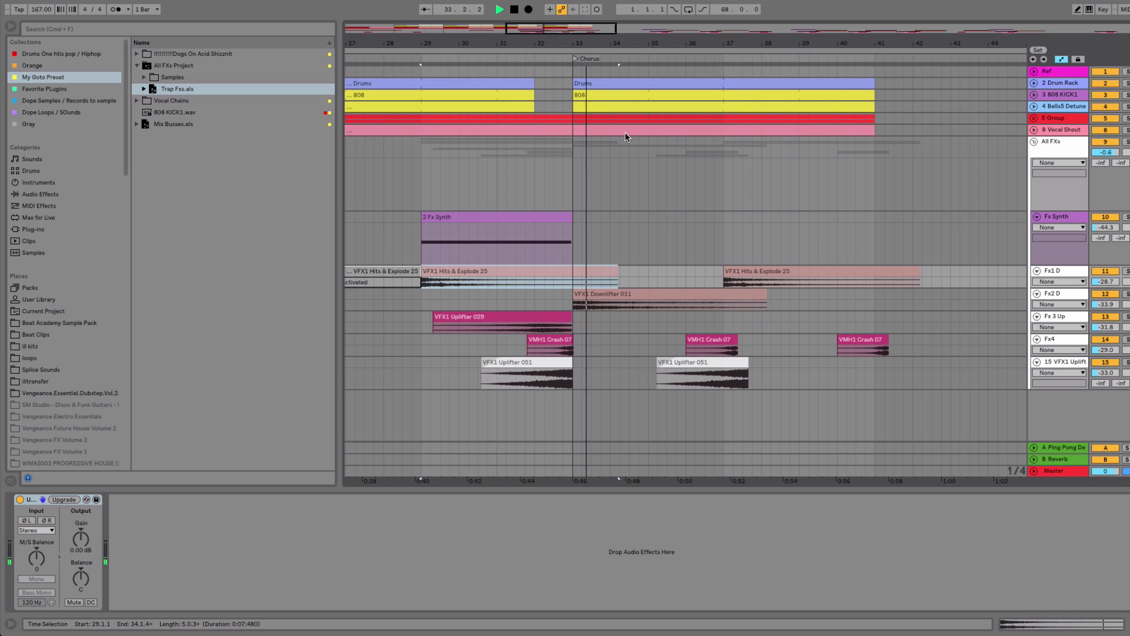
{"action": "key", "text": "space"}
Move the VFX1 Hits & Explode 25 clip at bar 37 to bar 33 and delete the one at bar 29.
{"action": "left_click", "coordinate": [651, 252]}
{"action": "left_click_drag", "start_coordinate": [757, 274], "coordinate": [608, 277]}
{"action": "left_click", "coordinate": [516, 273]}
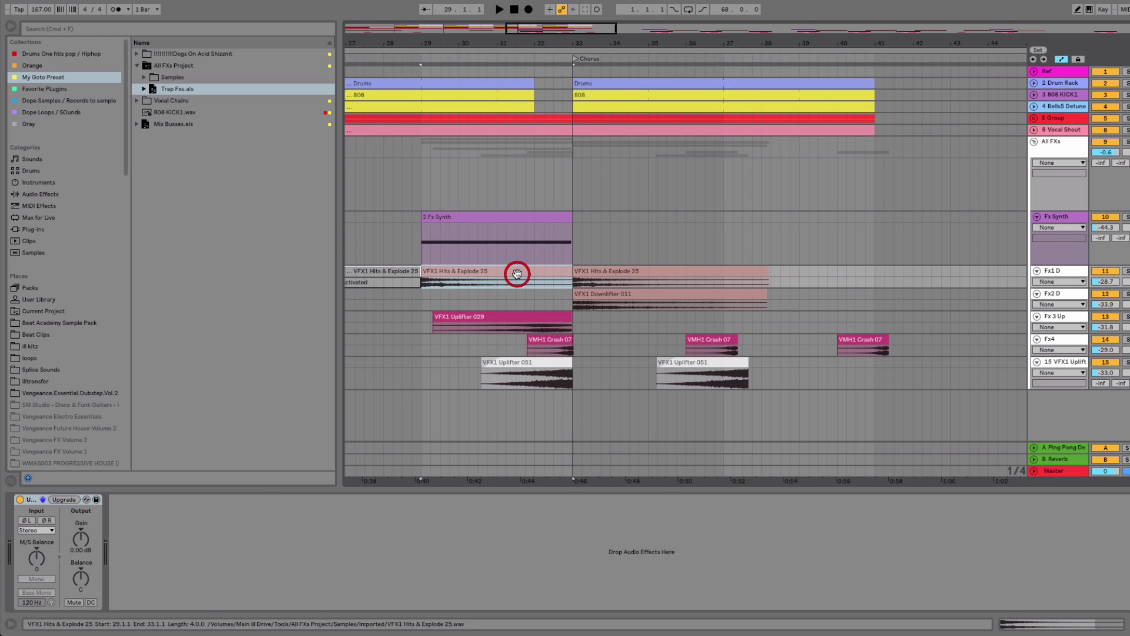
{"action": "key", "text": "Delete"}
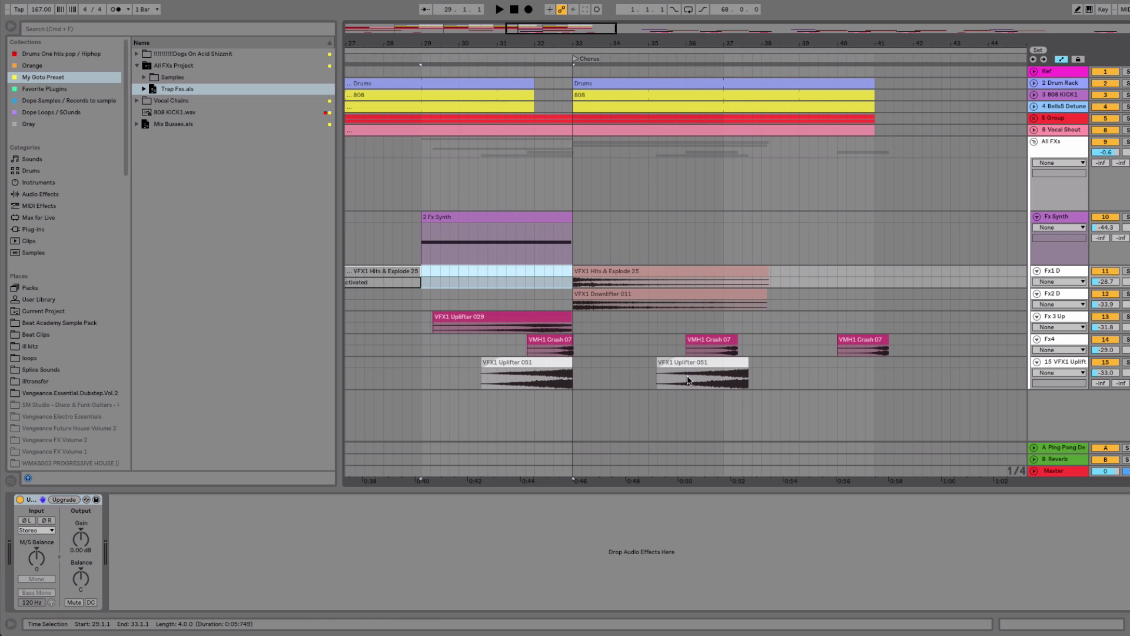
Move the VFX1 Uplifter 051 clip within the chorus to end at bar 41 and delete the VMH1 Crash 07 clip at bar 36.
{"action": "left_click_drag", "start_coordinate": [712, 365], "coordinate": [838, 374]}
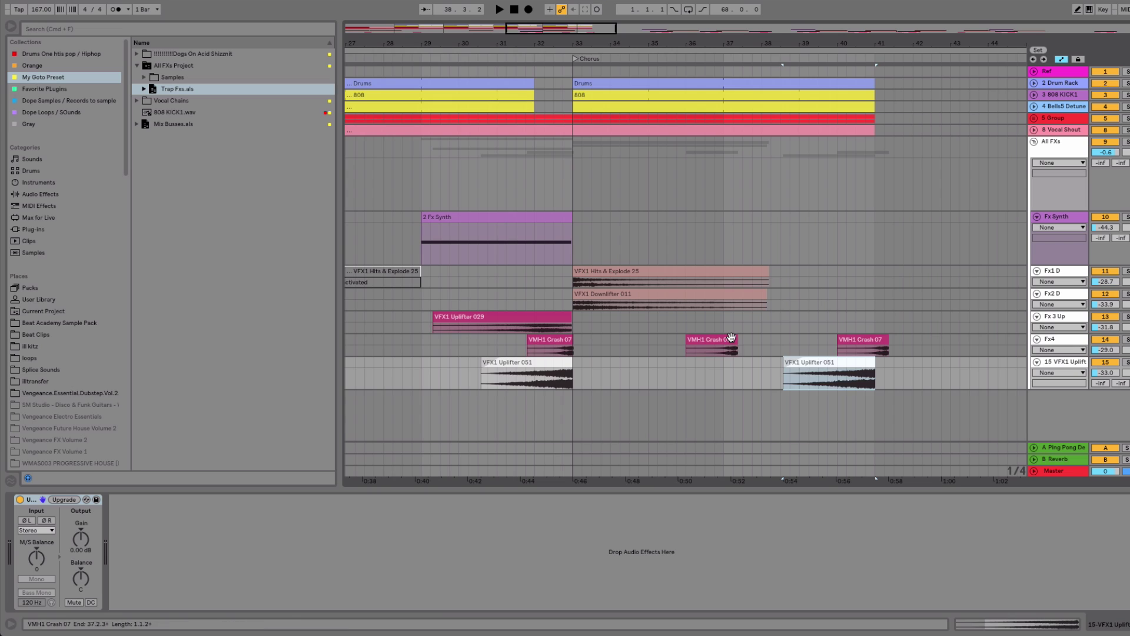
{"action": "left_click", "coordinate": [730, 340]}
{"action": "key", "text": "Delete"}
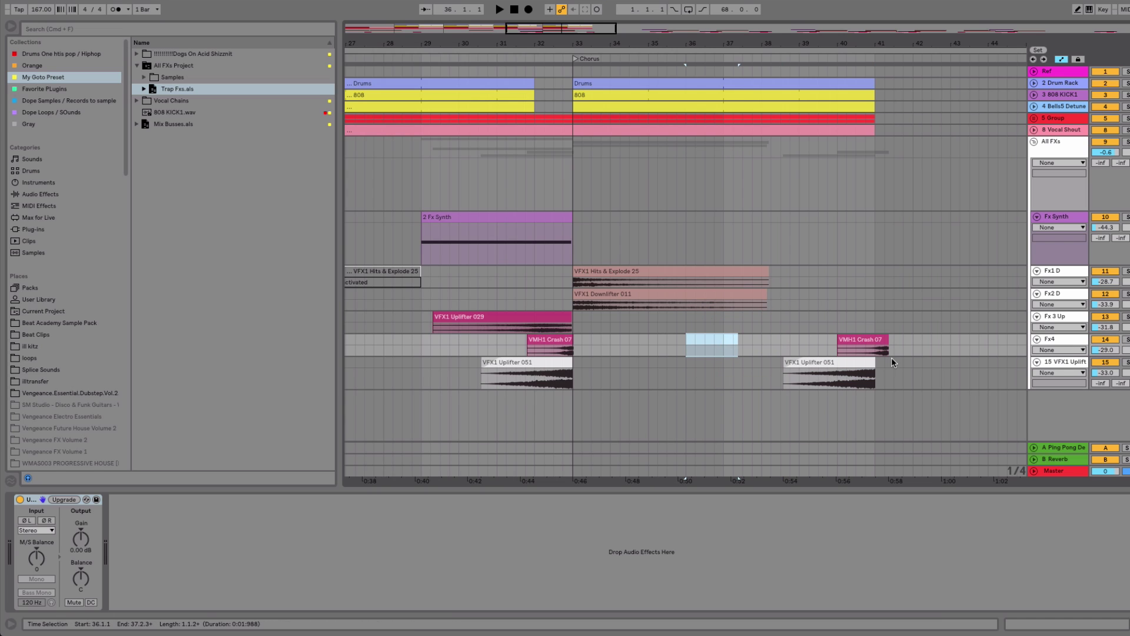
Shift the VMH1 Crash 07 clip near the end of the chorus earlier so it ends at bar 41.
{"action": "left_click_drag", "start_coordinate": [881, 347], "coordinate": [872, 346]}
{"action": "left_click", "coordinate": [870, 342]}
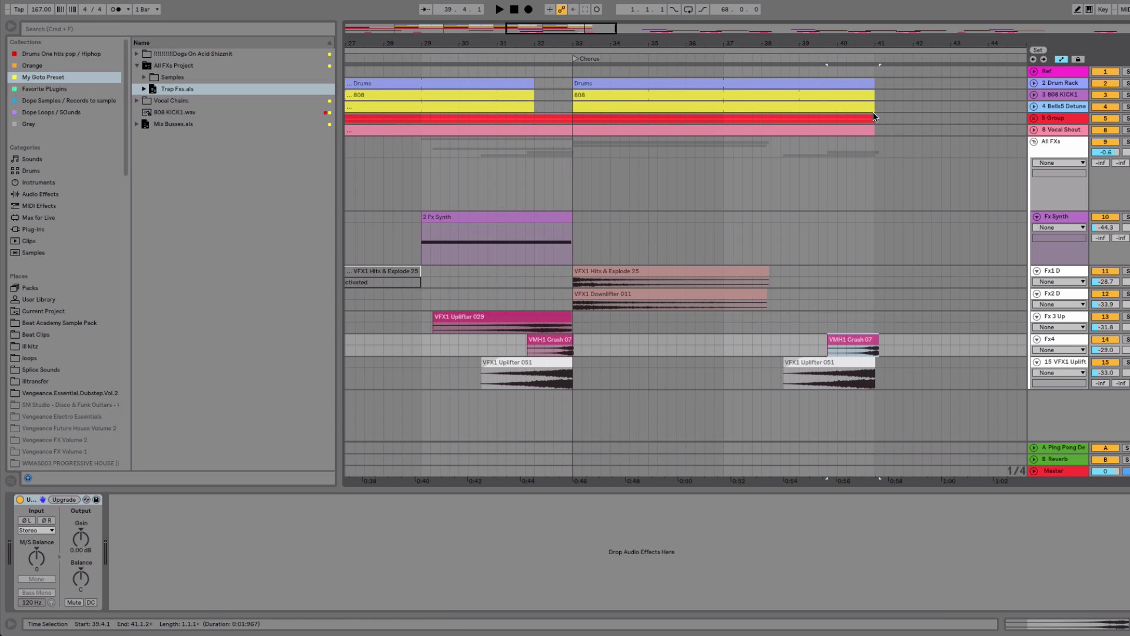
{"action": "left_click_drag", "start_coordinate": [871, 340], "coordinate": [870, 341]}
{"action": "left_click", "coordinate": [876, 339]}
{"action": "left_click_drag", "start_coordinate": [879, 29], "coordinate": [690, 54]}
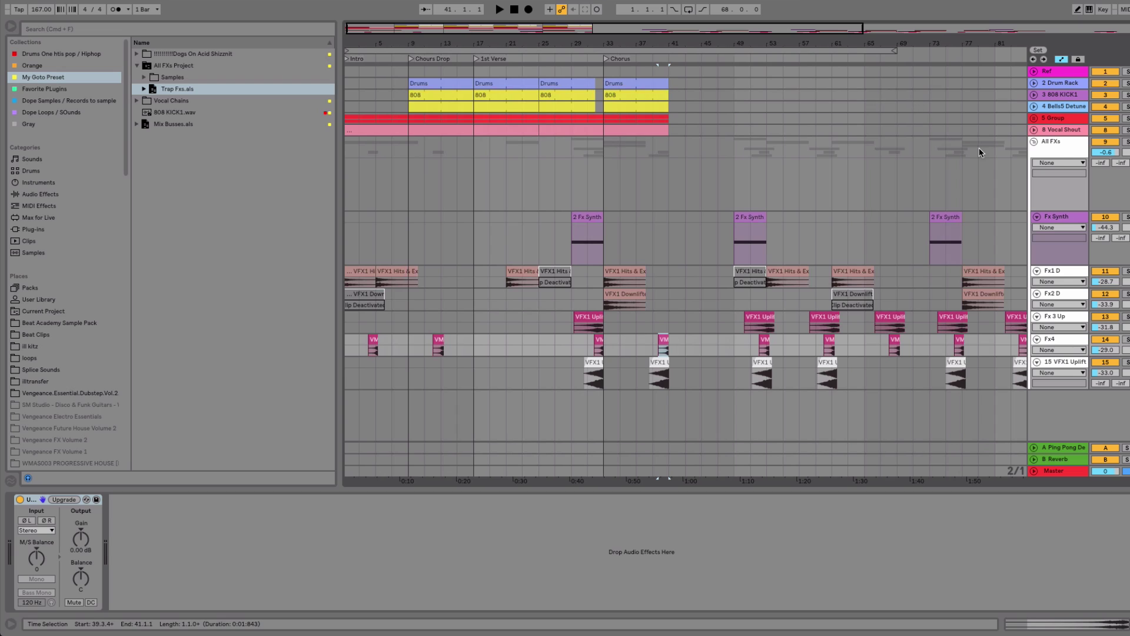
Save the All FXs group into the Tools folder of the browser as All FXs.als.
{"action": "left_click_drag", "start_coordinate": [1062, 143], "coordinate": [137, 516]}
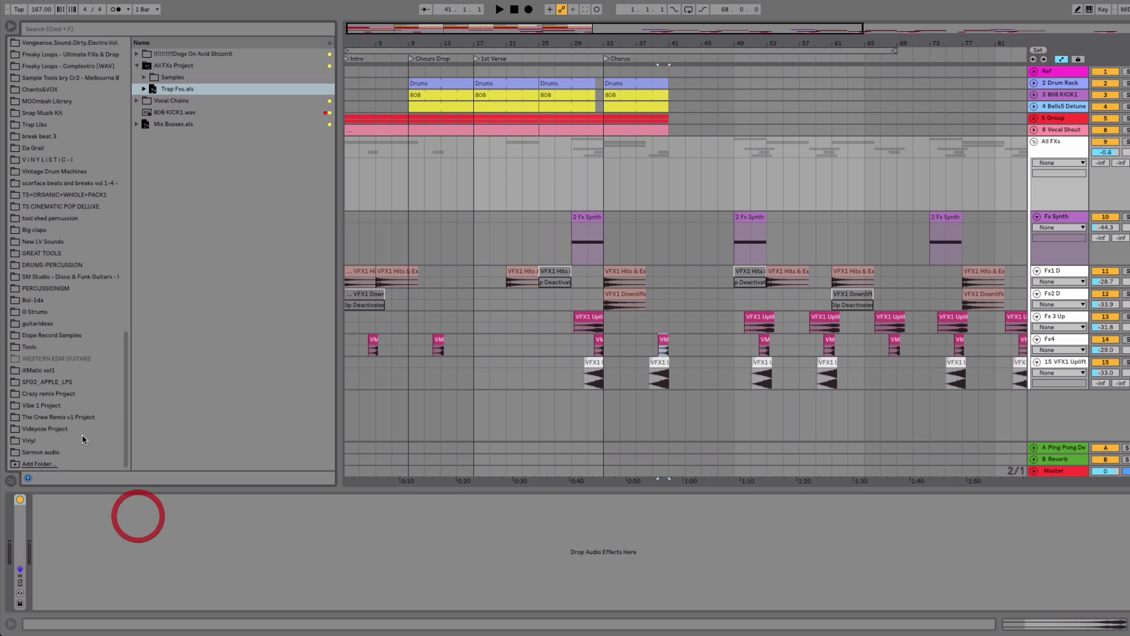
{"action": "left_click", "coordinate": [46, 347]}
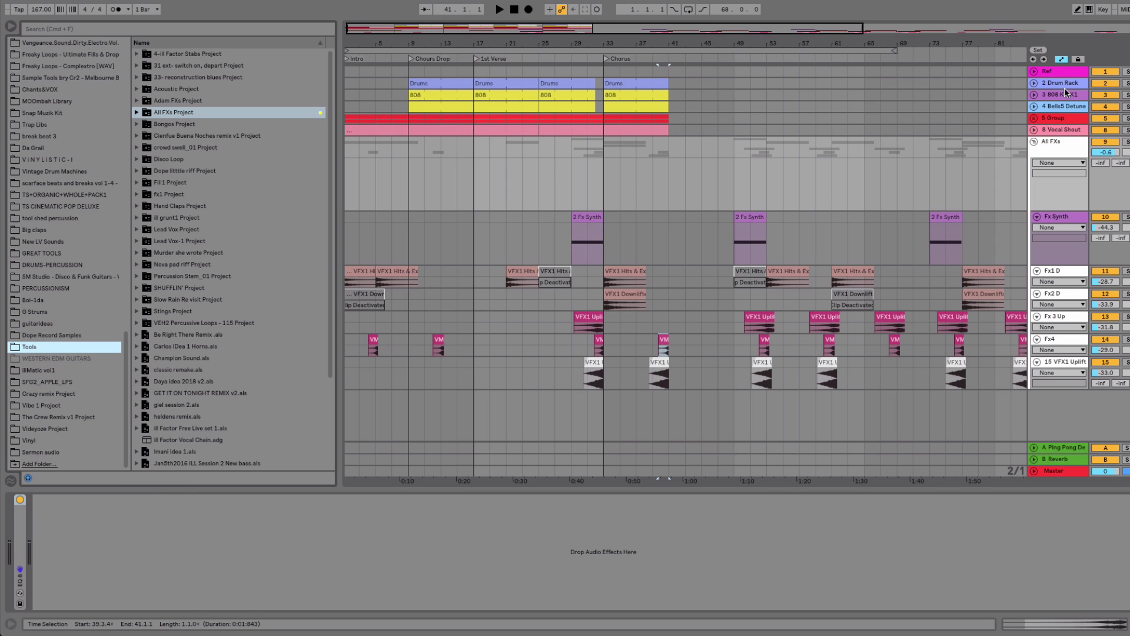
{"action": "left_click", "coordinate": [1061, 144]}
{"action": "left_click_drag", "start_coordinate": [1061, 144], "coordinate": [293, 371]}
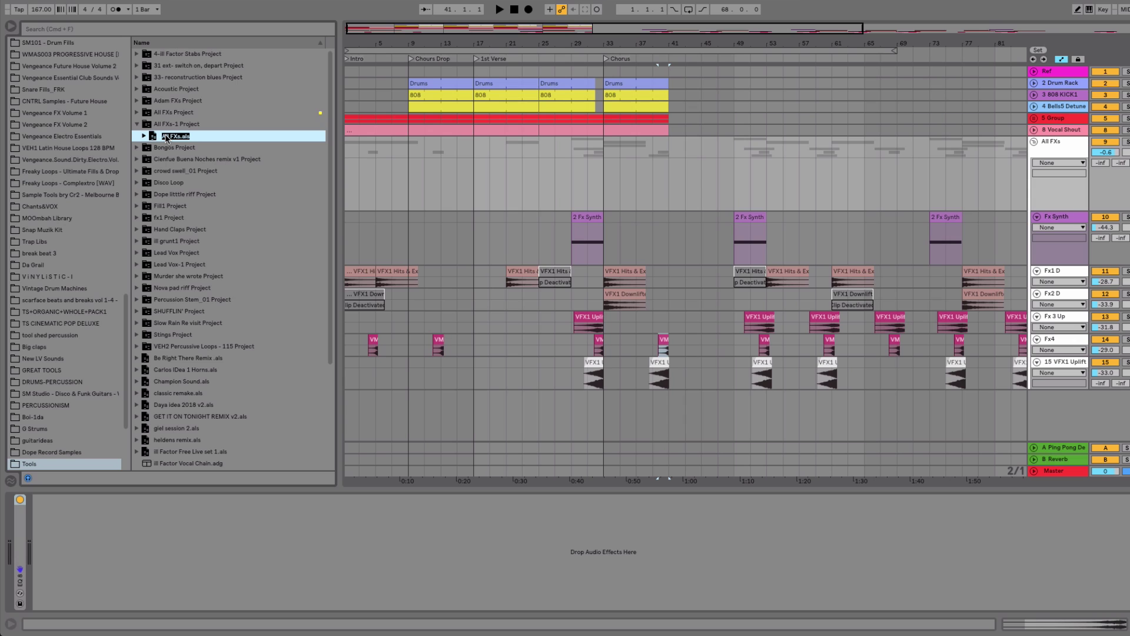
{"action": "key", "text": "Return"}
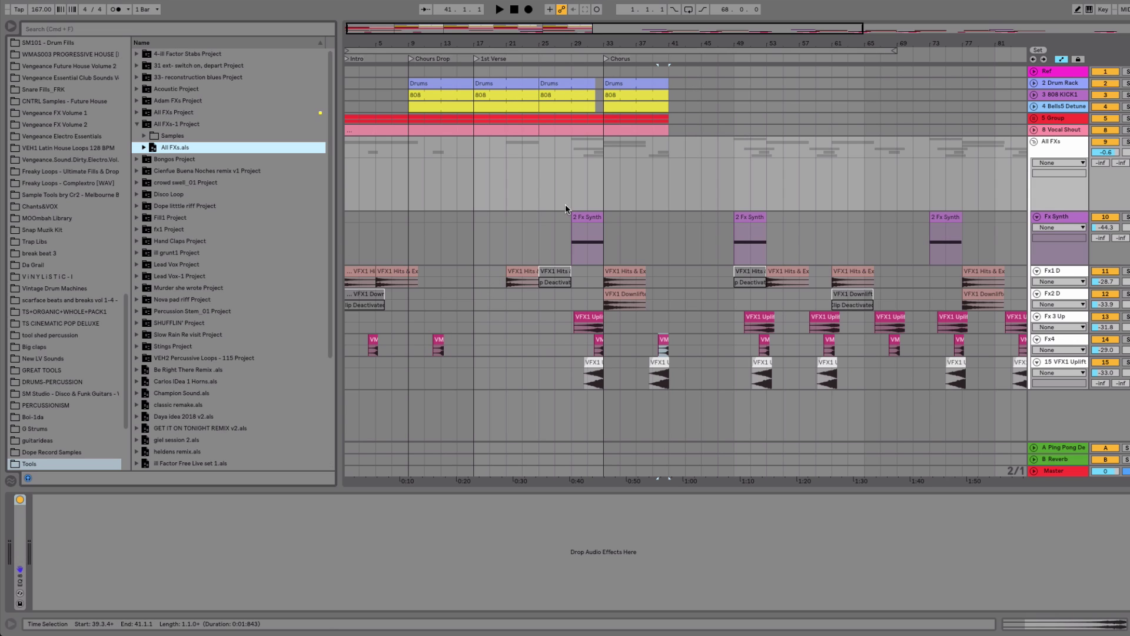
Play from bar 31 to hear the effects transition from the first verse into the chorus.
{"action": "scroll", "coordinate": [584, 299], "scroll_direction": "left", "scroll_amount": 1}
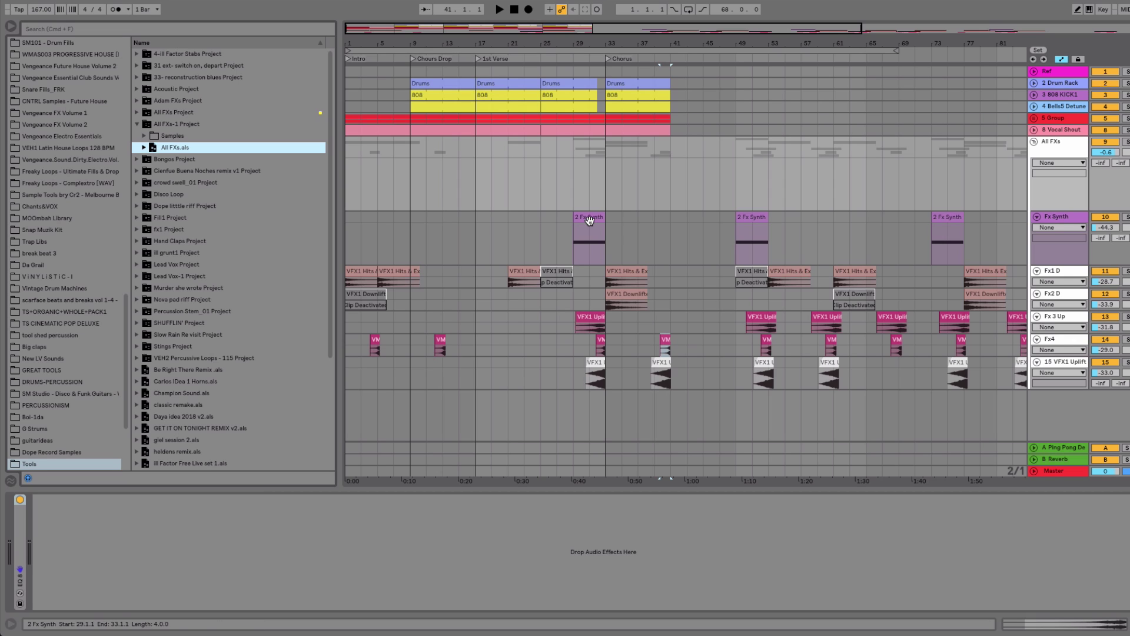
{"action": "left_click", "coordinate": [590, 194]}
{"action": "key", "text": "space"}
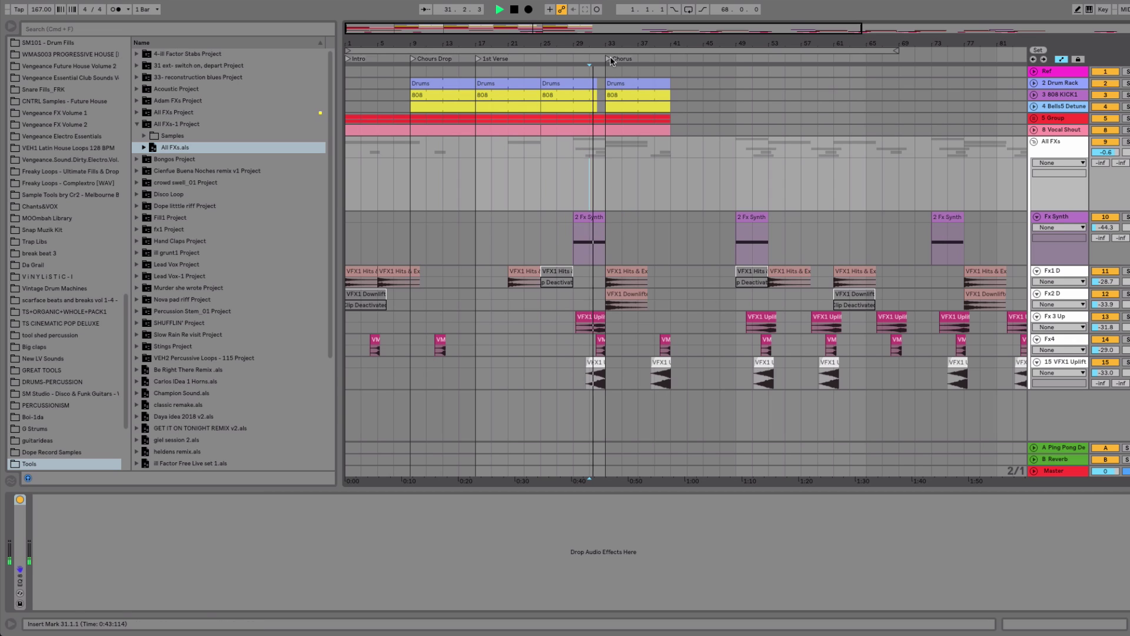
{"action": "left_click_drag", "start_coordinate": [618, 34], "coordinate": [621, 40]}
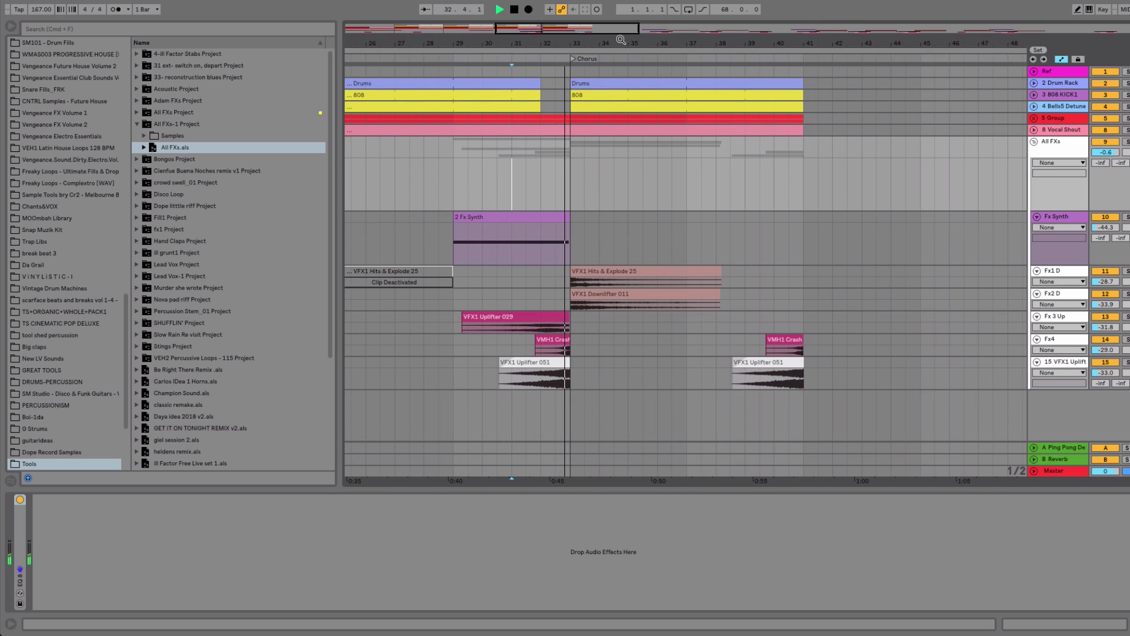
{"action": "key", "text": "minus"}
{"action": "key", "text": "minus"}
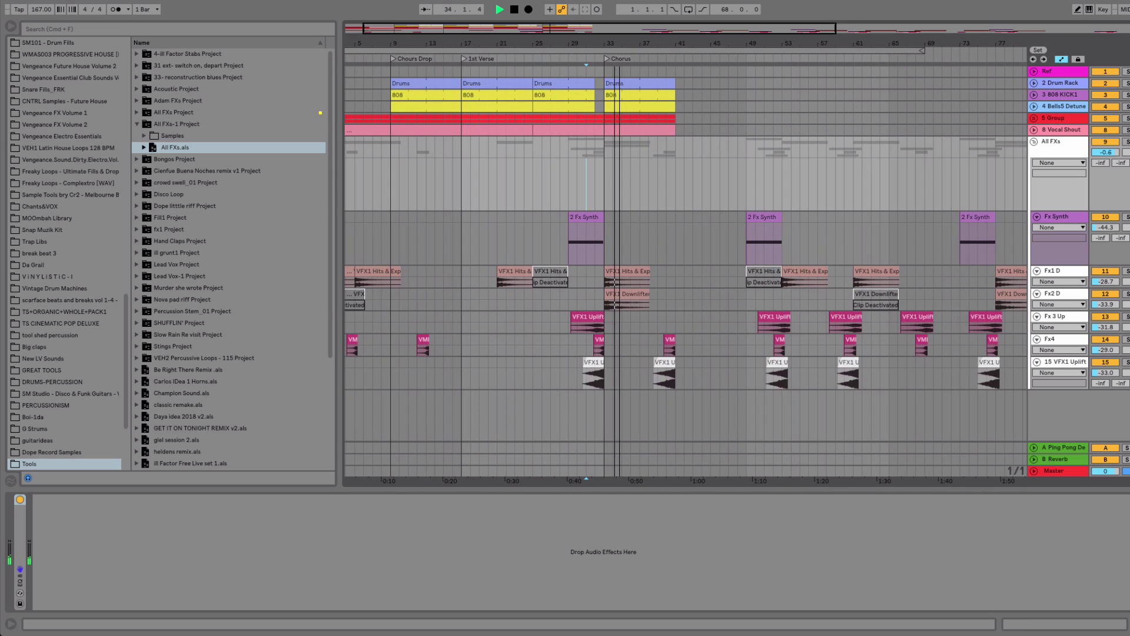
{"action": "key", "text": "space"}
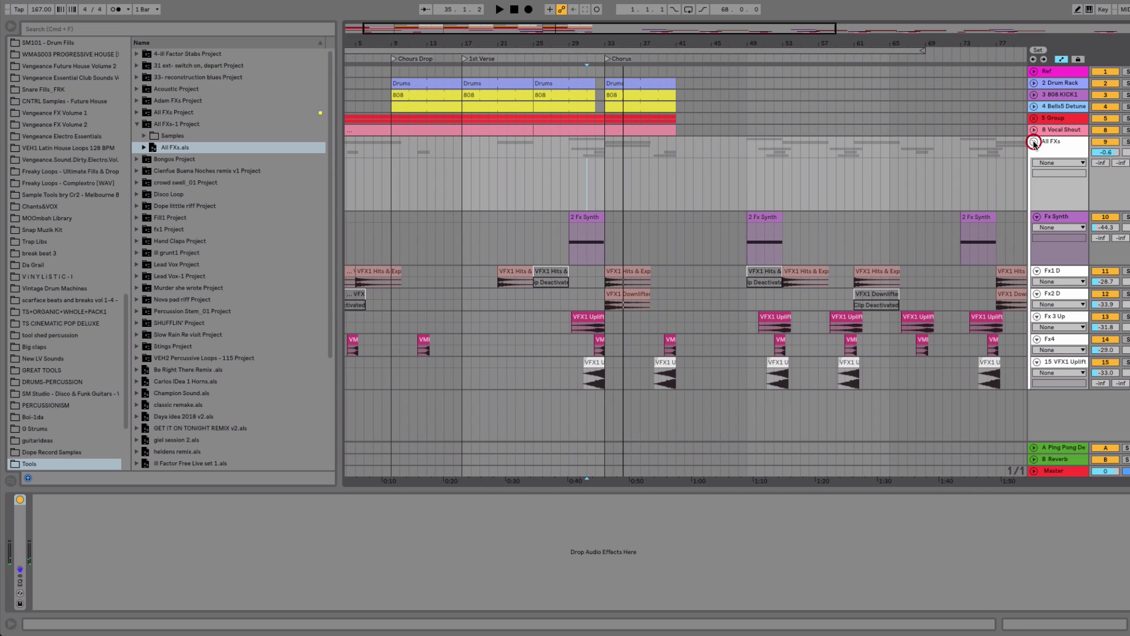
Fold the All FXs group and delete its leftover effect clips beyond the end of the chorus, from bar 47 to 129.
{"action": "left_click", "coordinate": [1034, 141]}
{"action": "left_click_drag", "start_coordinate": [649, 36], "coordinate": [646, 20]}
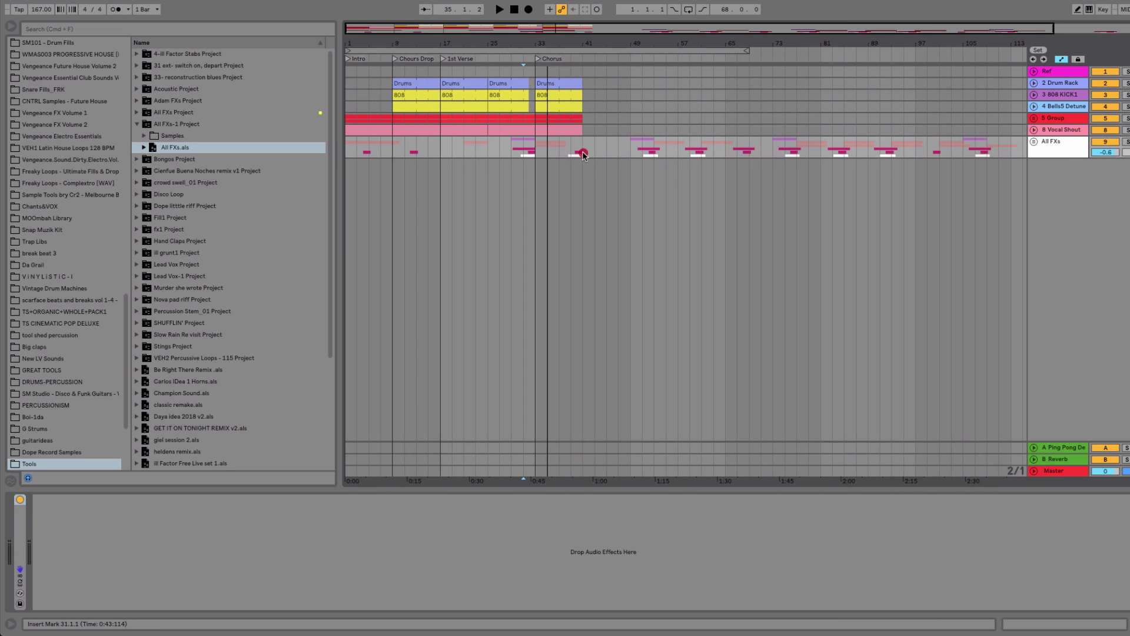
{"action": "left_click_drag", "start_coordinate": [583, 155], "coordinate": [442, 80]}
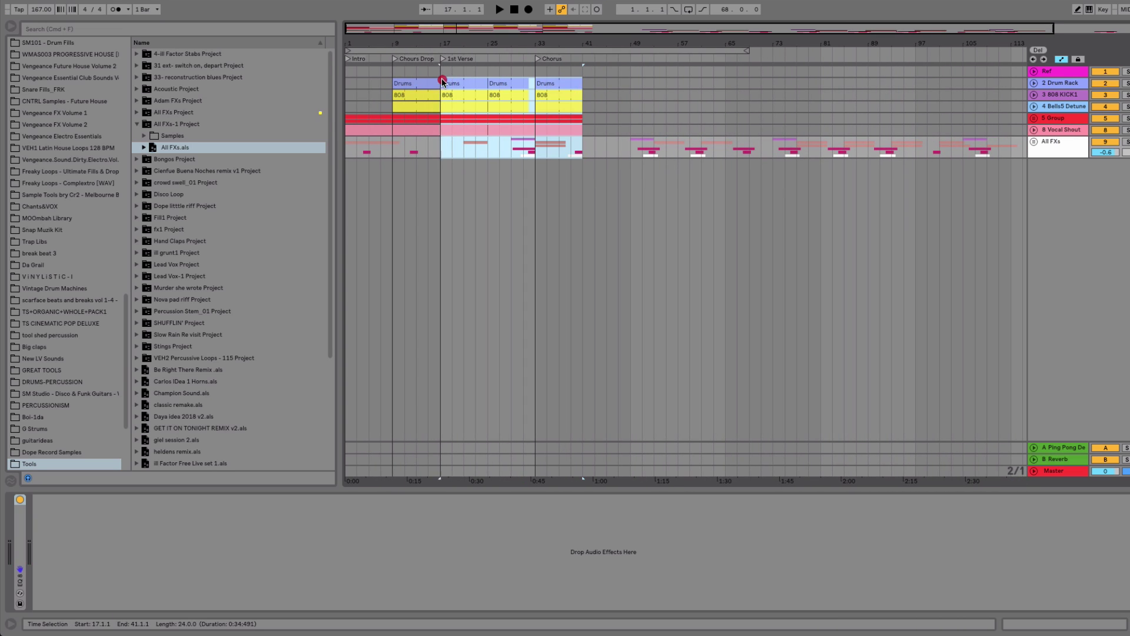
{"action": "left_click_drag", "start_coordinate": [621, 147], "coordinate": [1001, 149]}
{"action": "key", "text": "minus"}
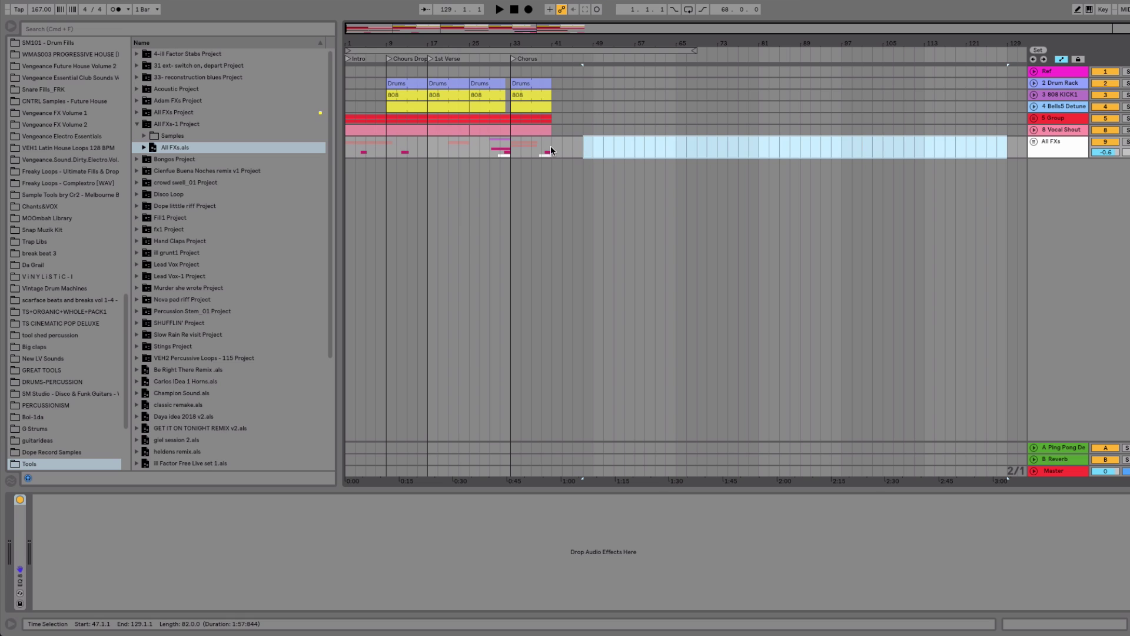
Duplicate the verse and chorus from bar 17 to 41 across Drum Rack through All FXs, and add a locator named 2nd Verse at bar 41.
{"action": "left_click_drag", "start_coordinate": [551, 151], "coordinate": [432, 79]}
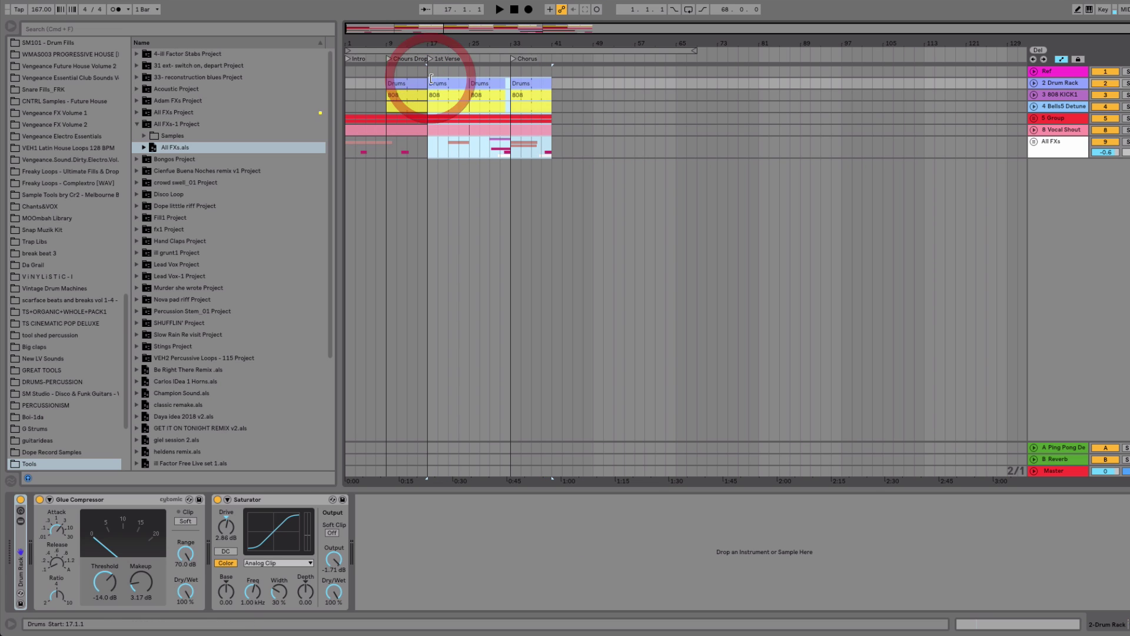
{"action": "key", "text": "super+d"}
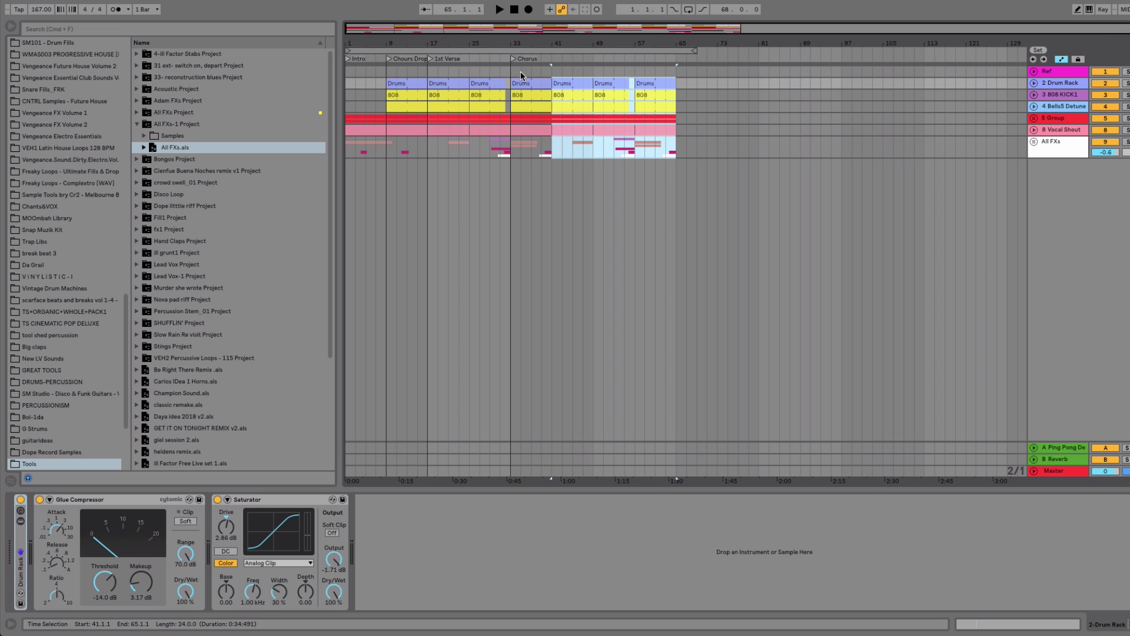
{"action": "left_click", "coordinate": [1038, 50]}
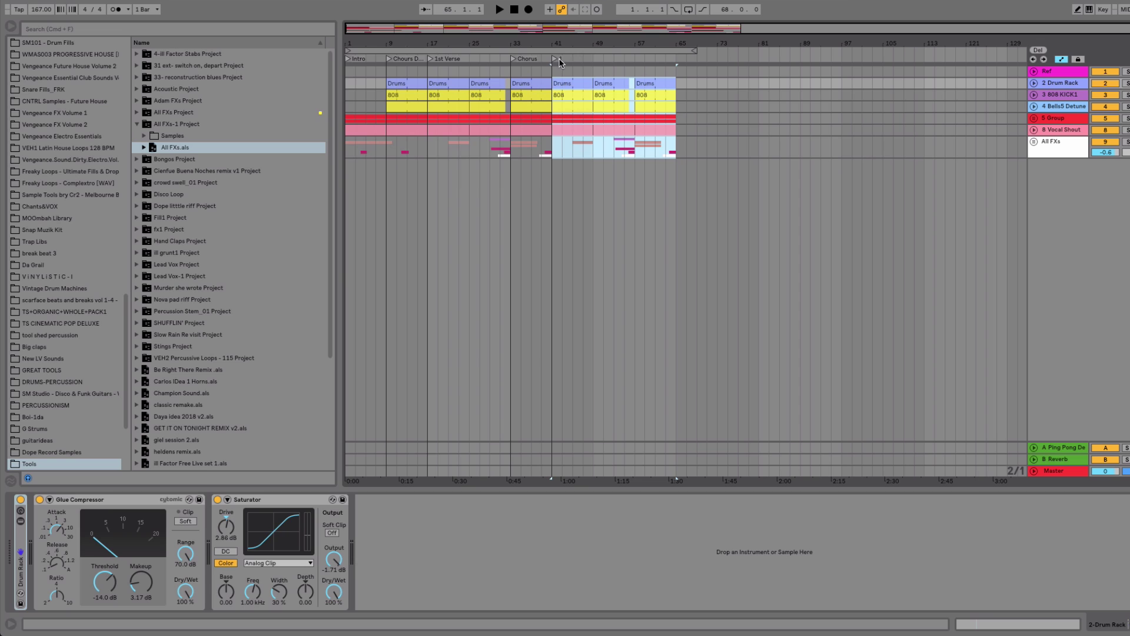
{"action": "right_click", "coordinate": [557, 59]}
{"action": "left_click", "coordinate": [583, 76]}
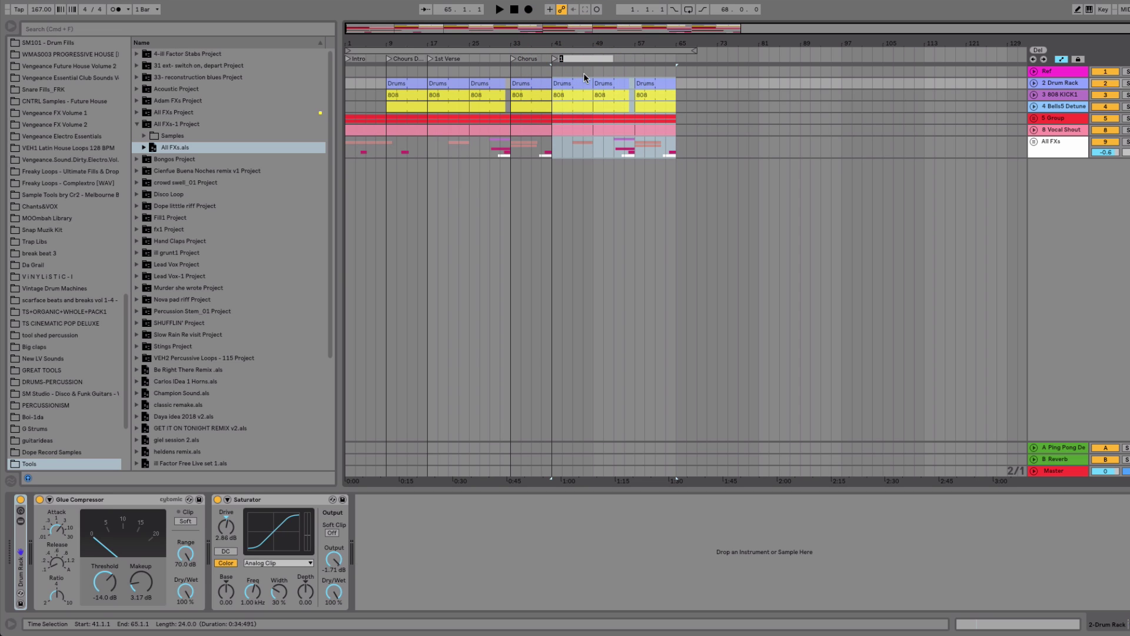
{"action": "type", "text": "2nd Verse"}
{"action": "key", "text": "Return"}
Add a locator at bar 57 and name it CHorus.
{"action": "left_click", "coordinate": [634, 71]}
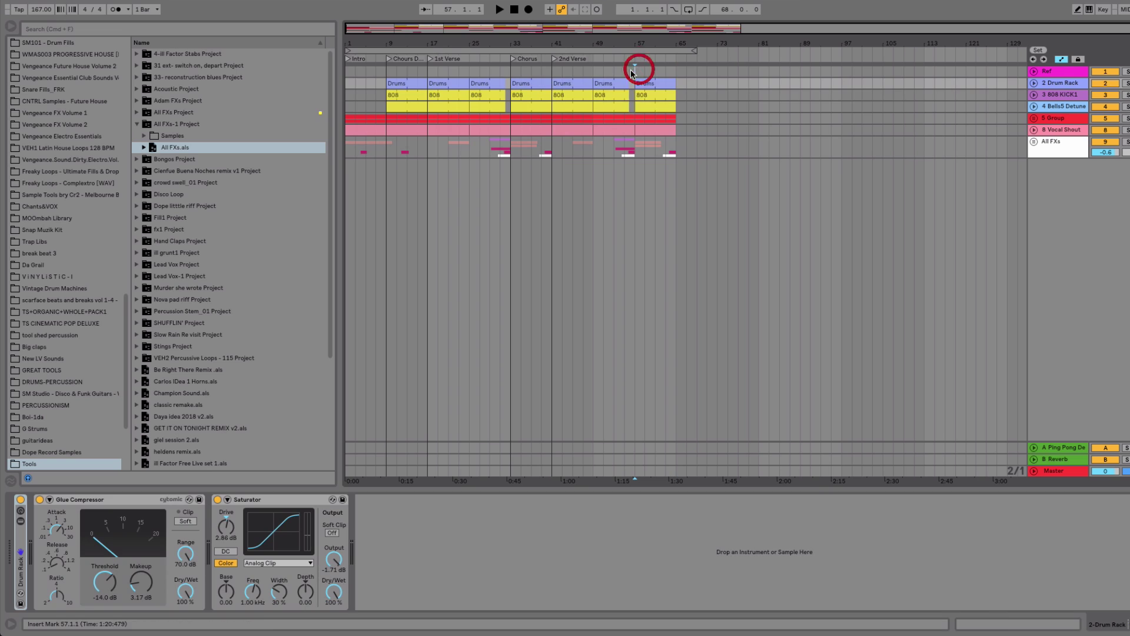
{"action": "left_click", "coordinate": [1038, 50]}
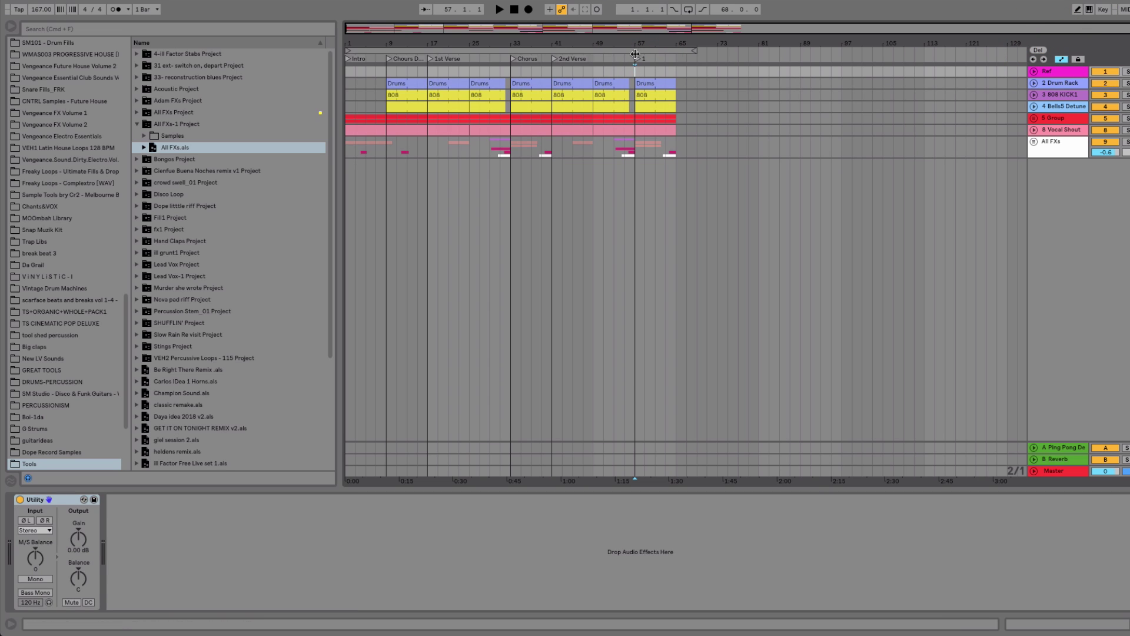
{"action": "right_click", "coordinate": [639, 61]}
{"action": "left_click", "coordinate": [662, 76]}
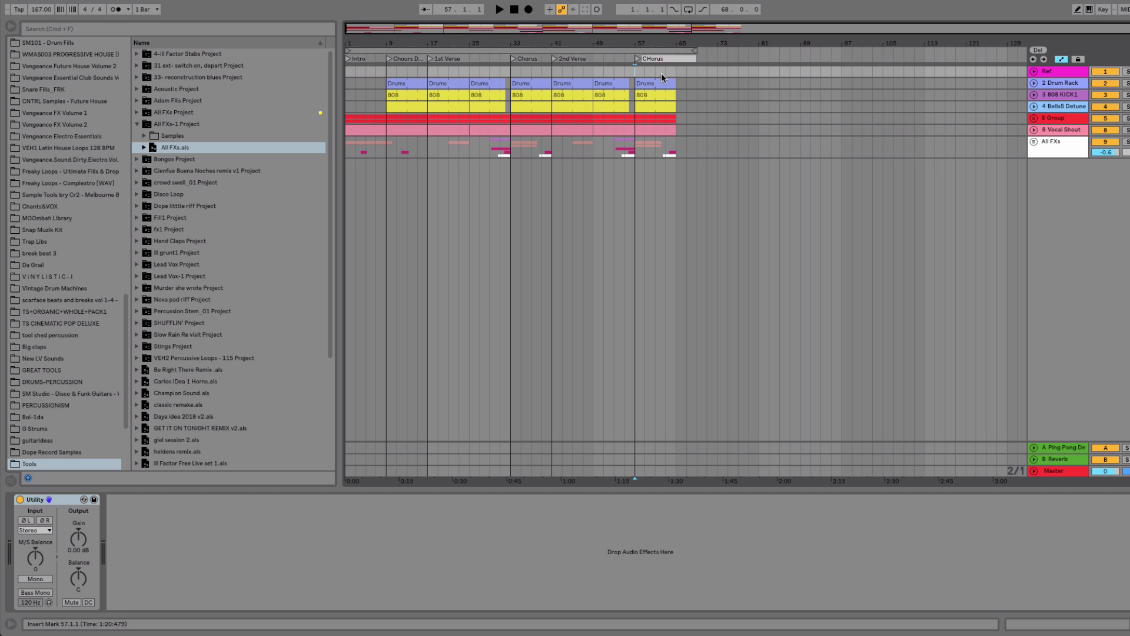
{"action": "key", "text": "Return"}
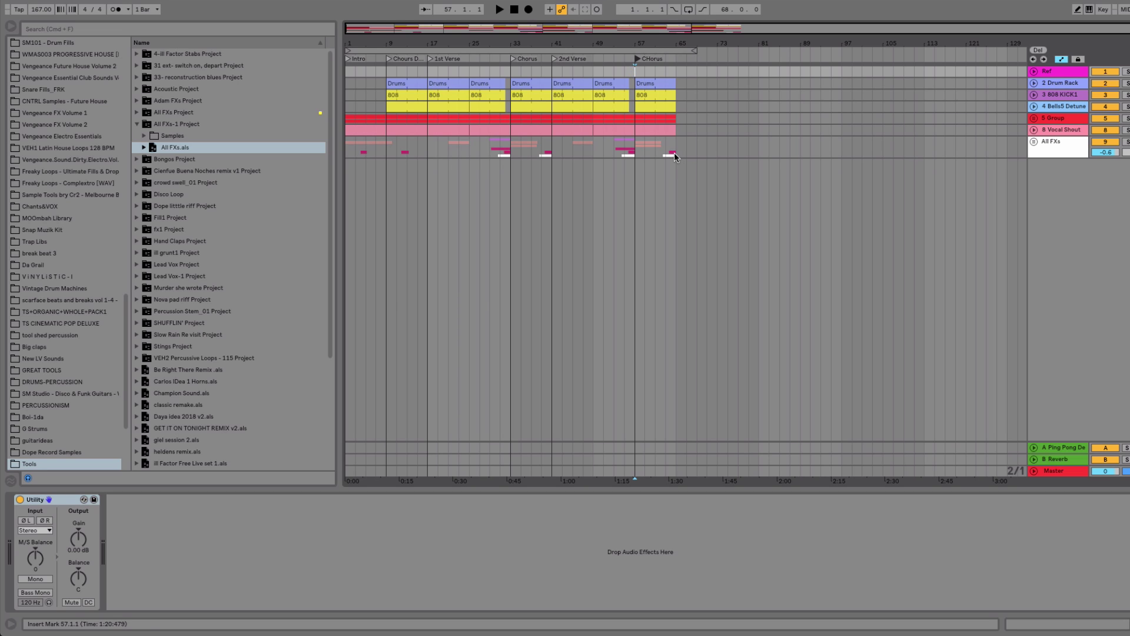